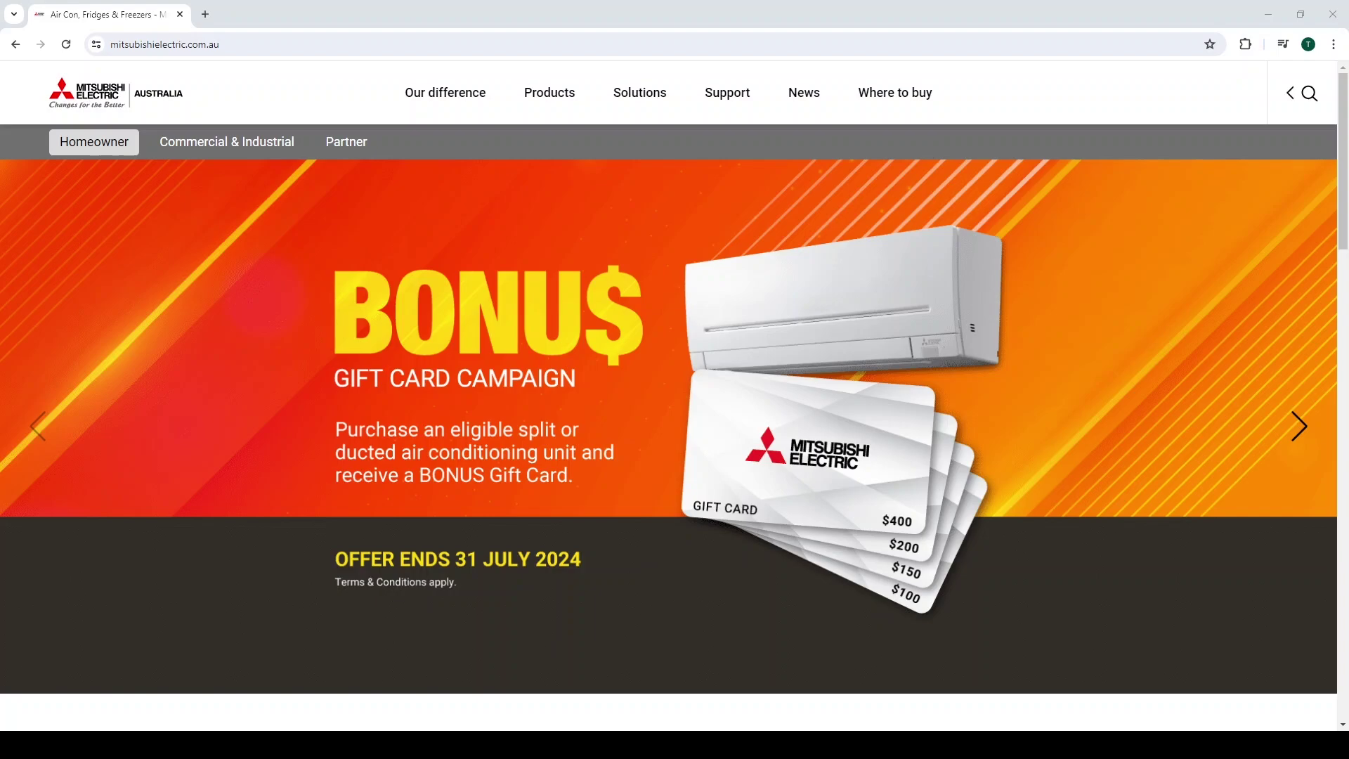
- Sign in to the Mitsubishi Electric Partner Portal after passing the reCAPTCHA check
click(350, 145)
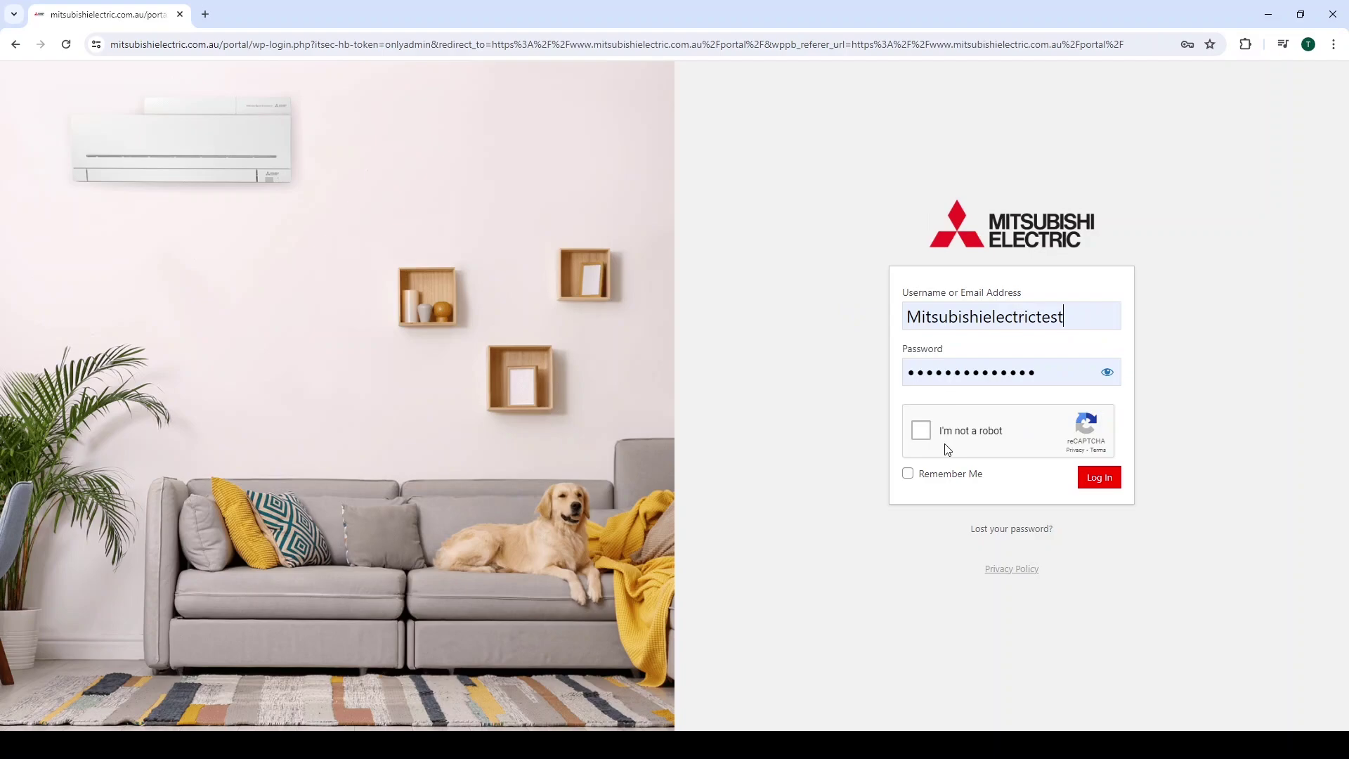
click(922, 430)
click(1086, 479)
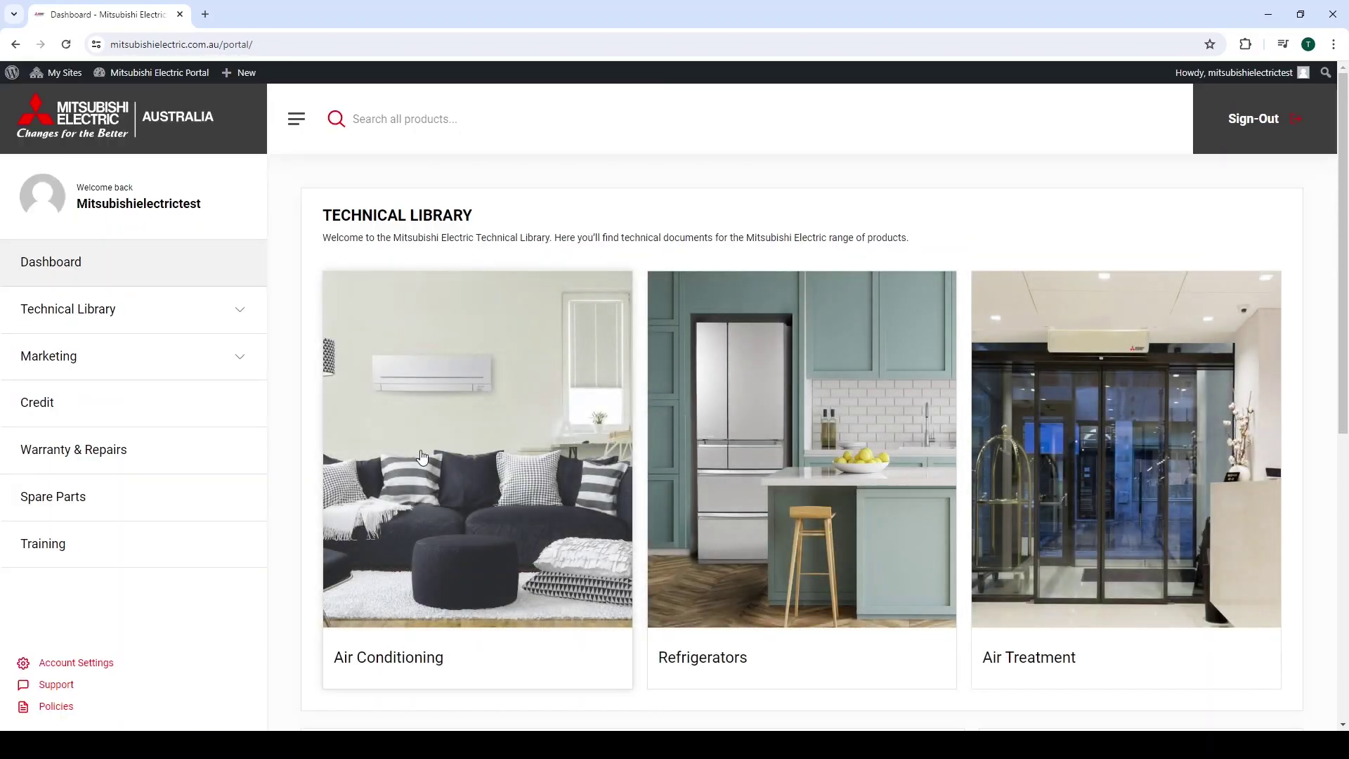
- Filter the Air Conditioning library to the Mitsubishi Electric Design Tool and download the New Design Tool software
click(422, 457)
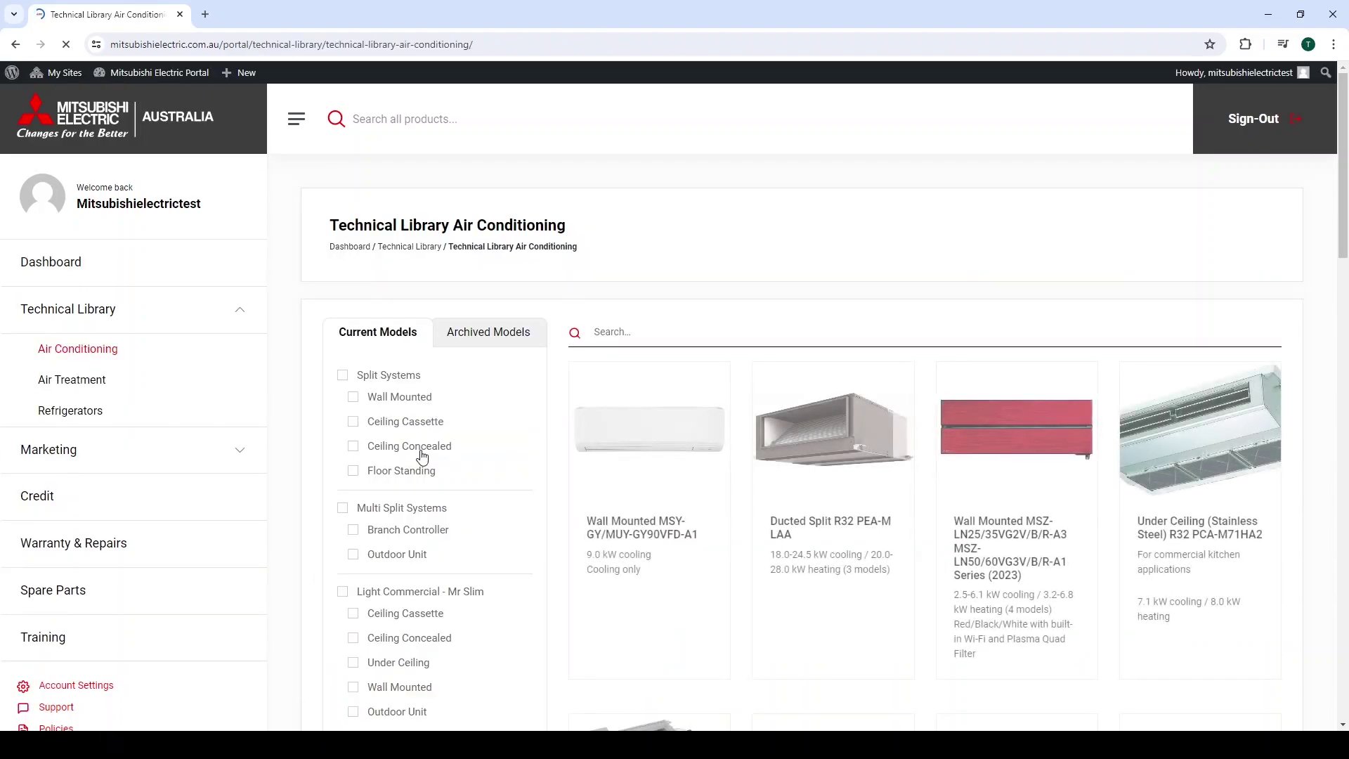
scroll(421, 457, down, 3)
scroll(421, 457, down, 9)
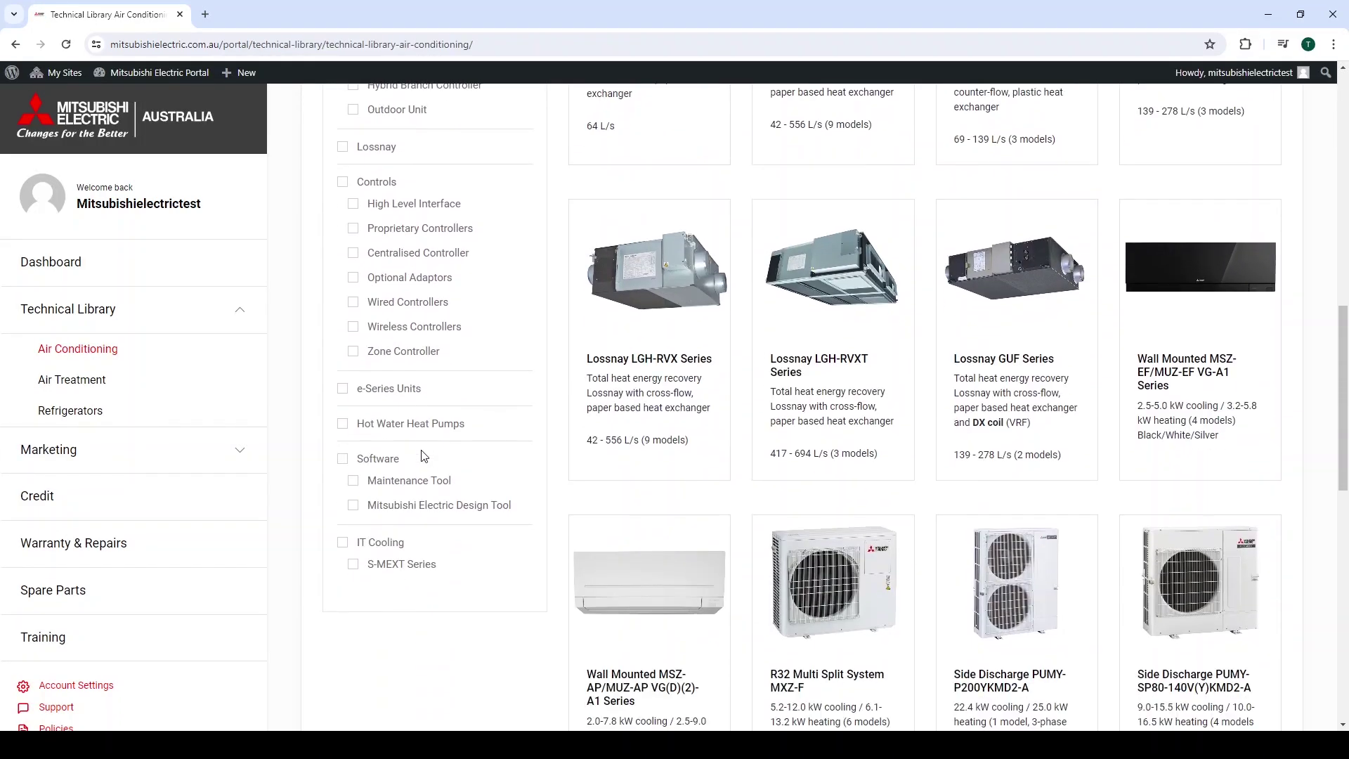
click(432, 506)
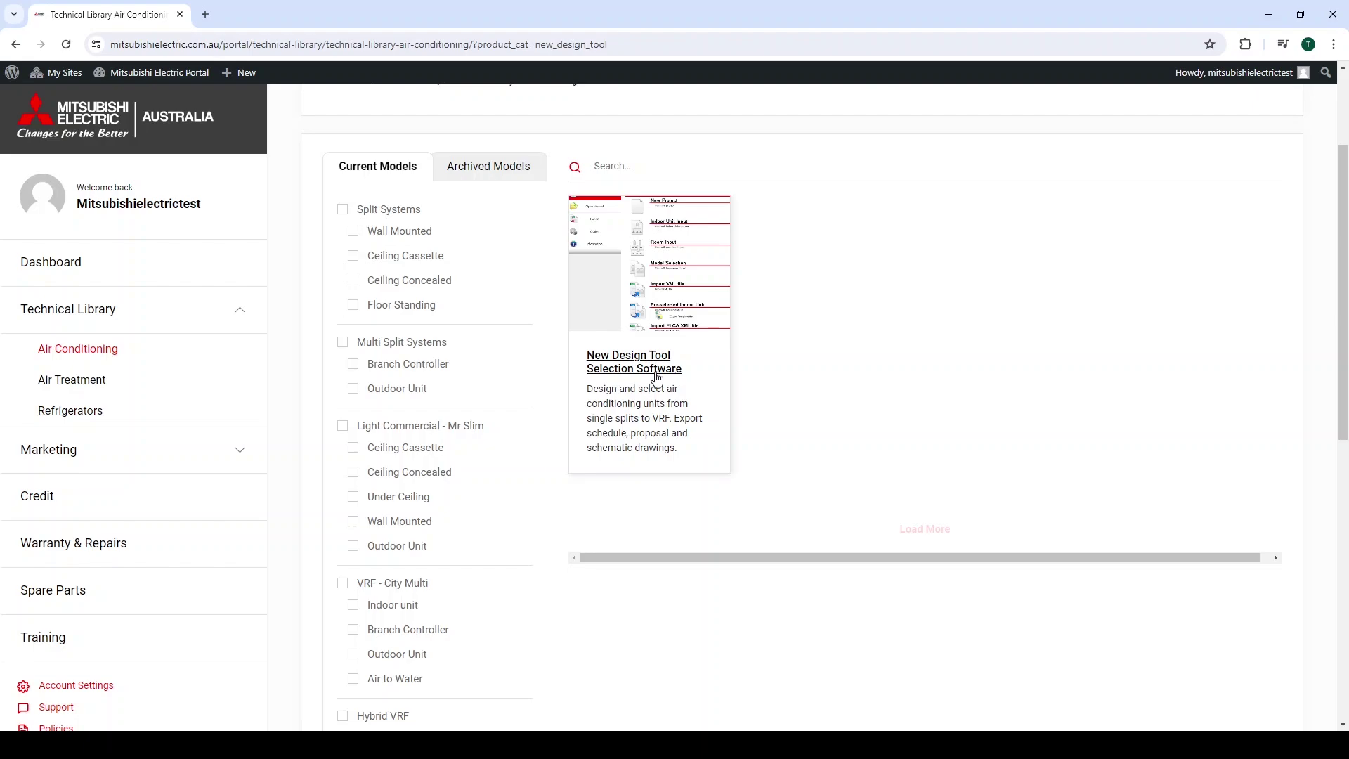
click(647, 313)
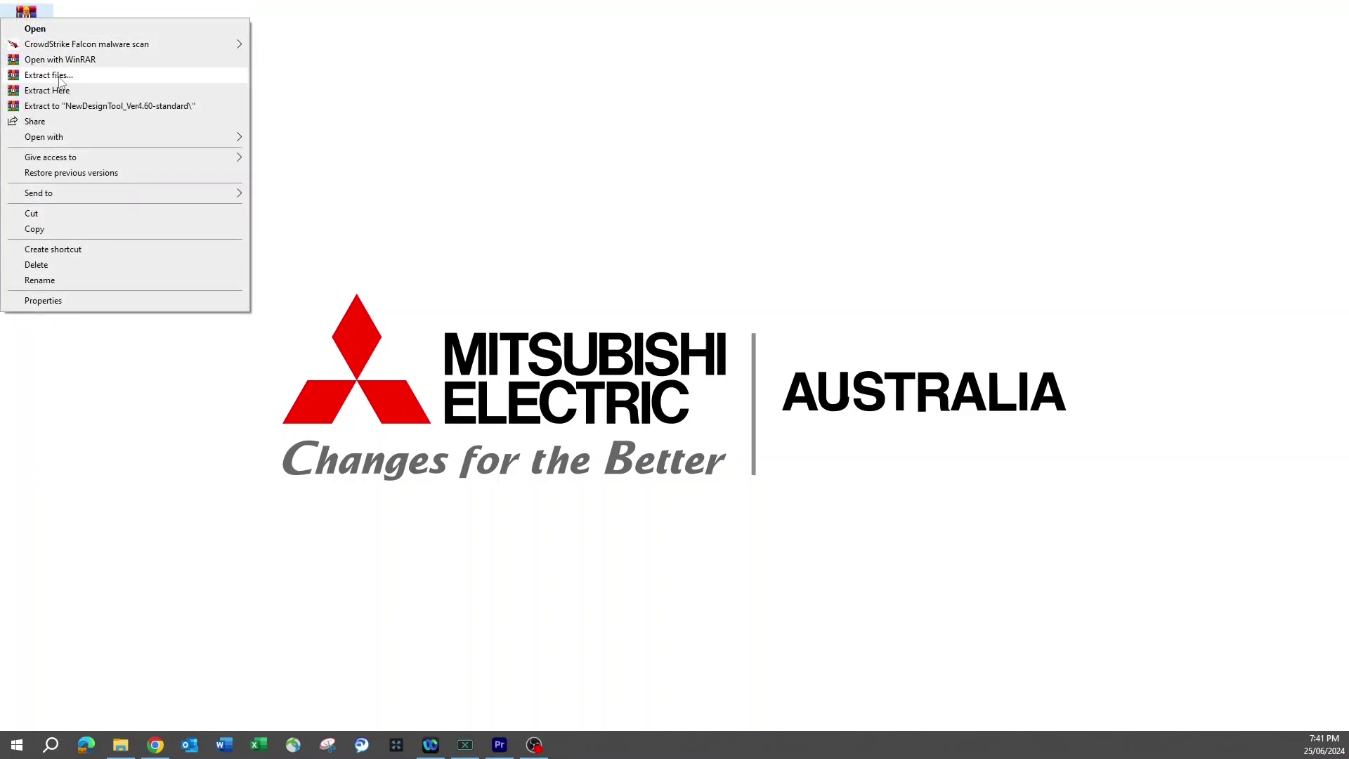
- Extract the NewDesignTool archive and open the NewDesignTool folder containing setup.exe
click(48, 75)
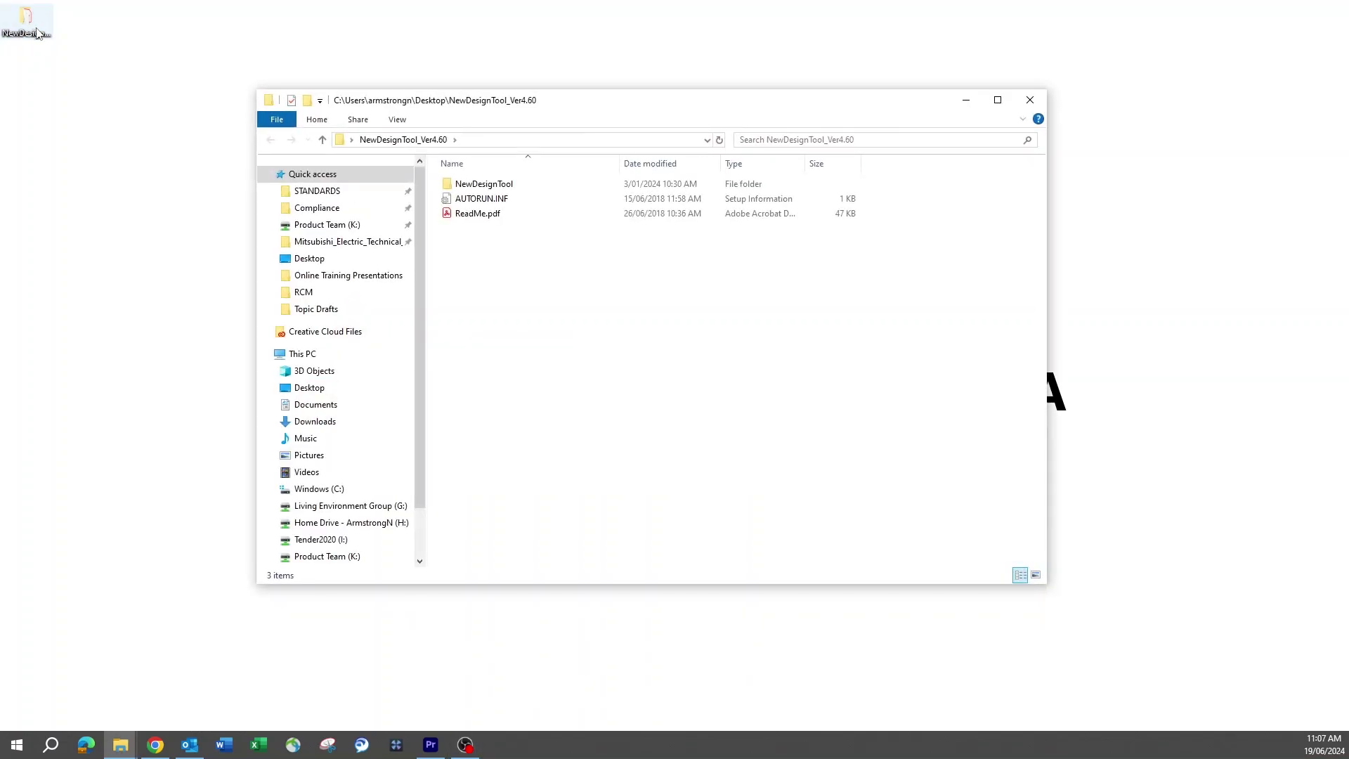
double_click(513, 185)
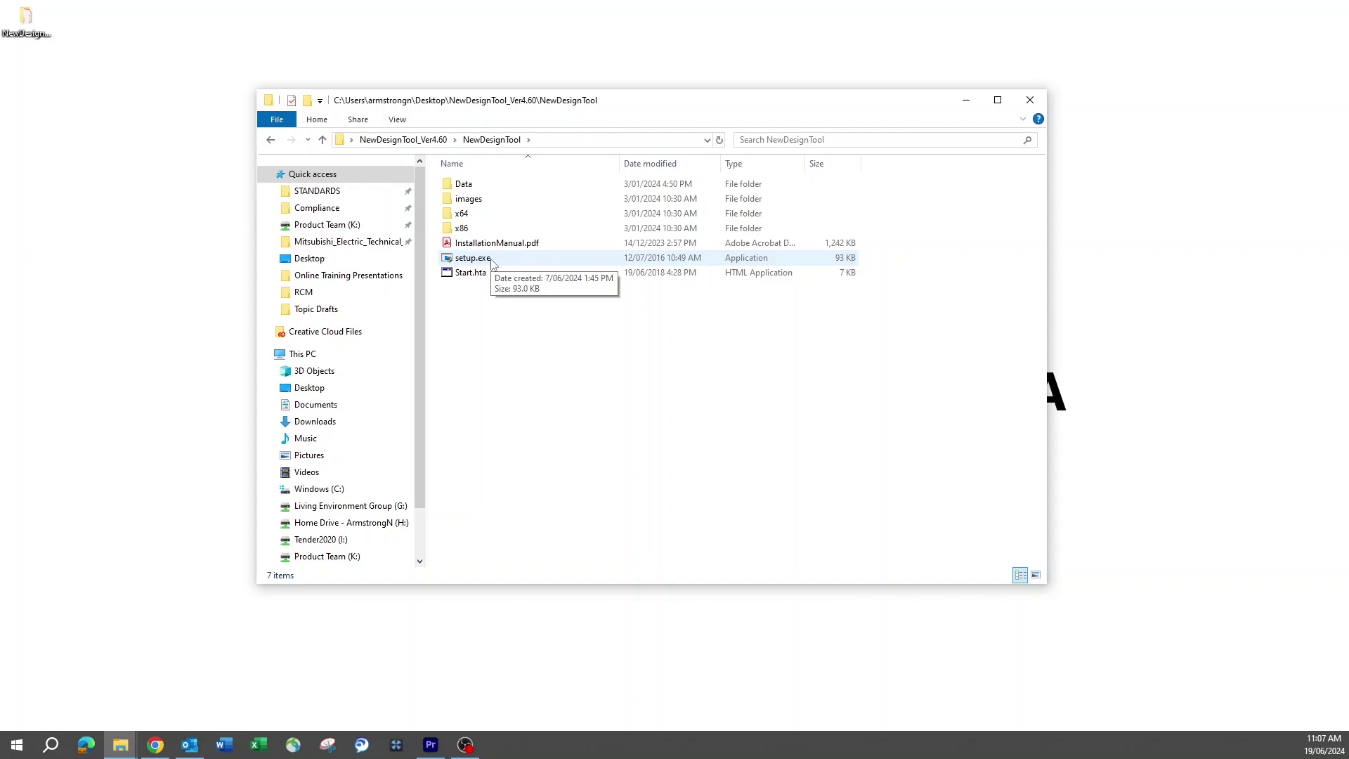
- Run setup.exe and install the 64-bit Office version into C:\Program Files\NewDesignTool\ using the product serial
double_click(492, 260)
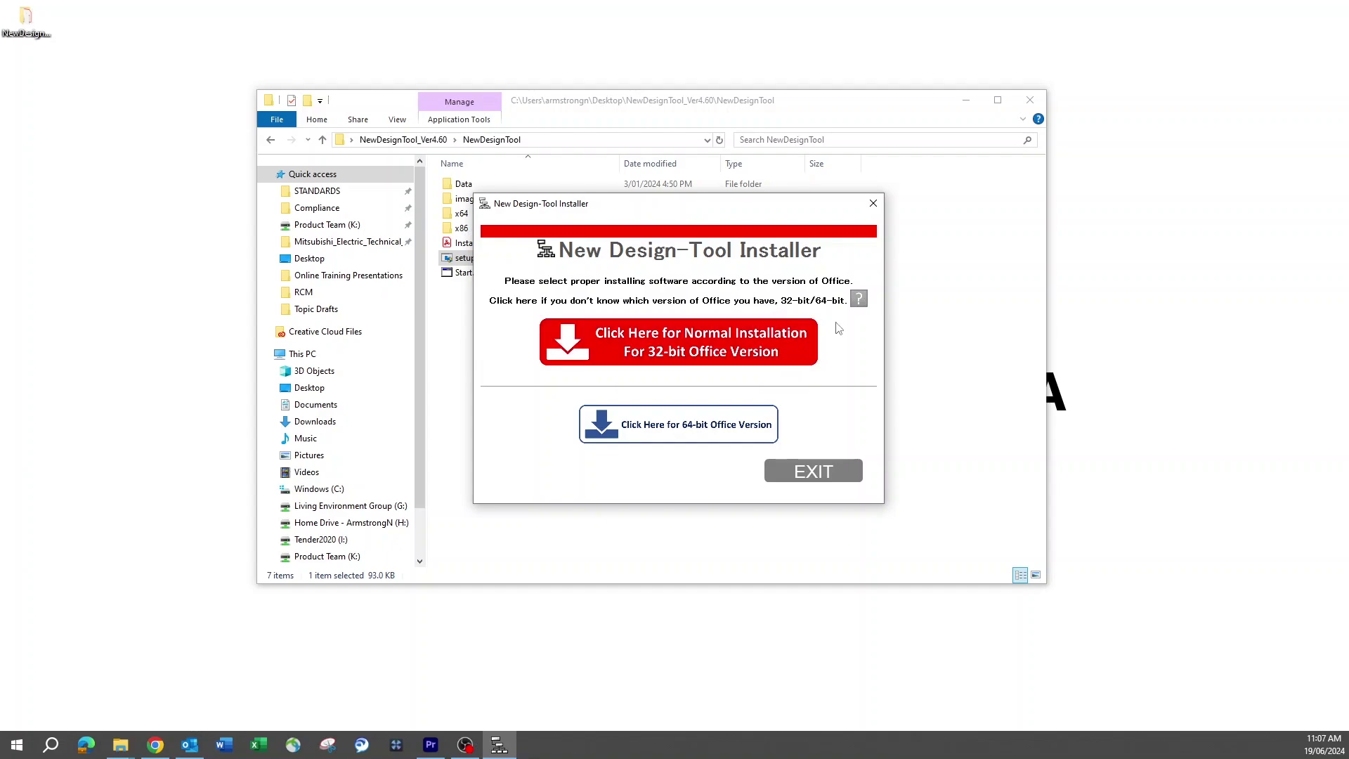
click(724, 443)
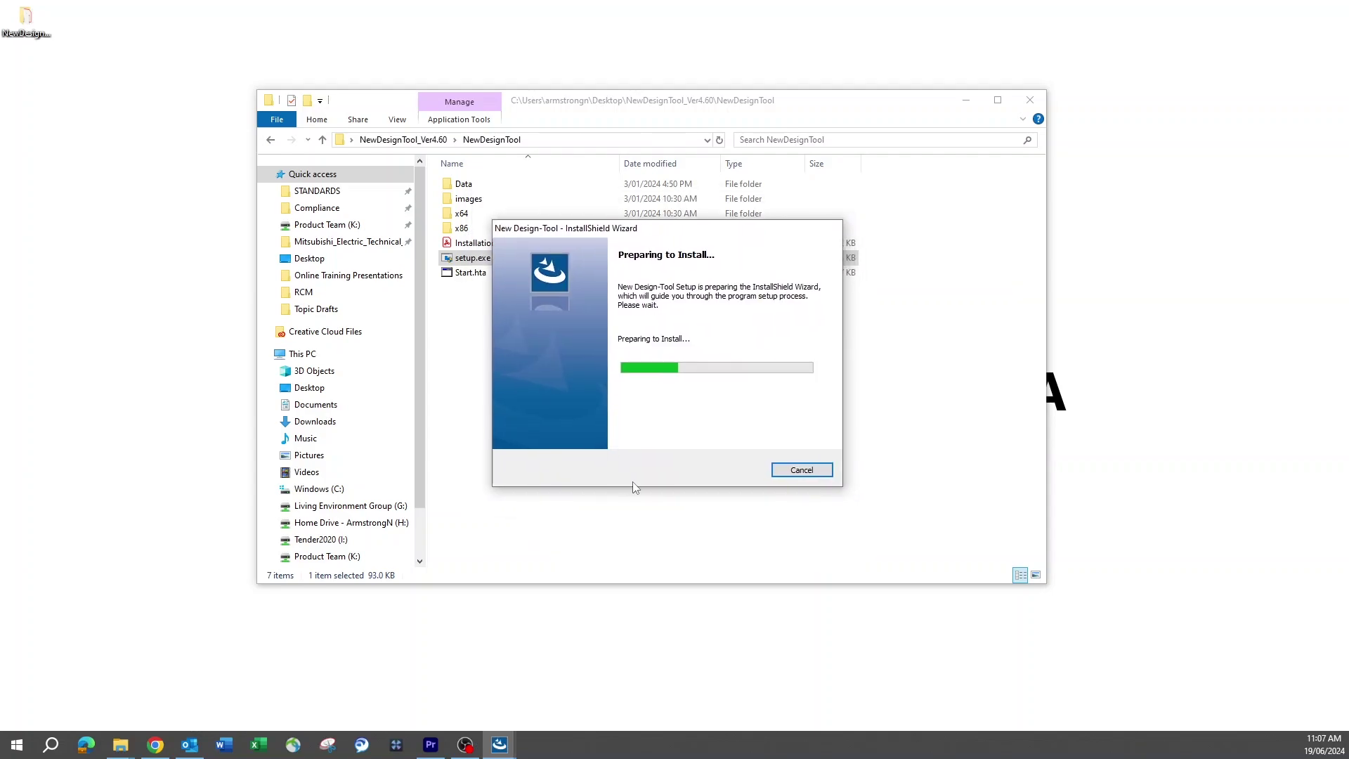
click(745, 468)
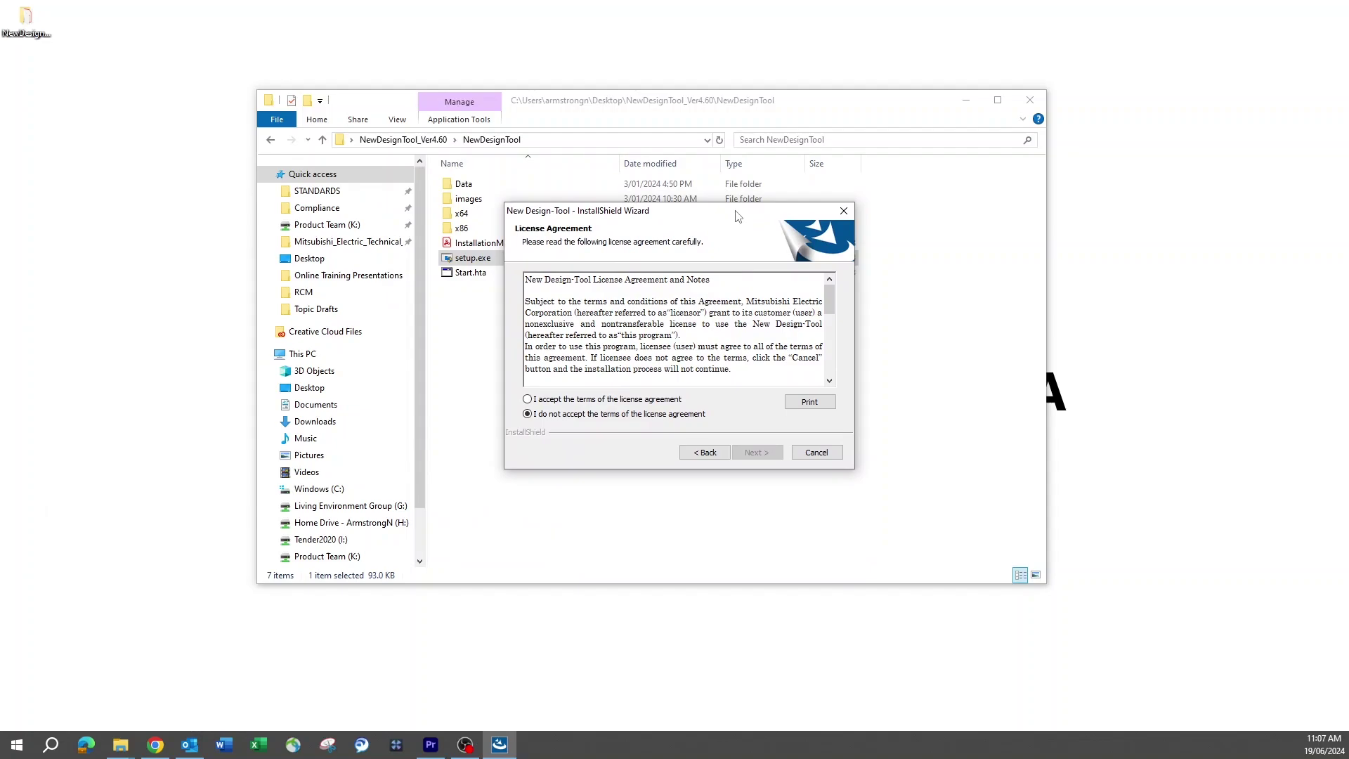
click(529, 399)
click(756, 450)
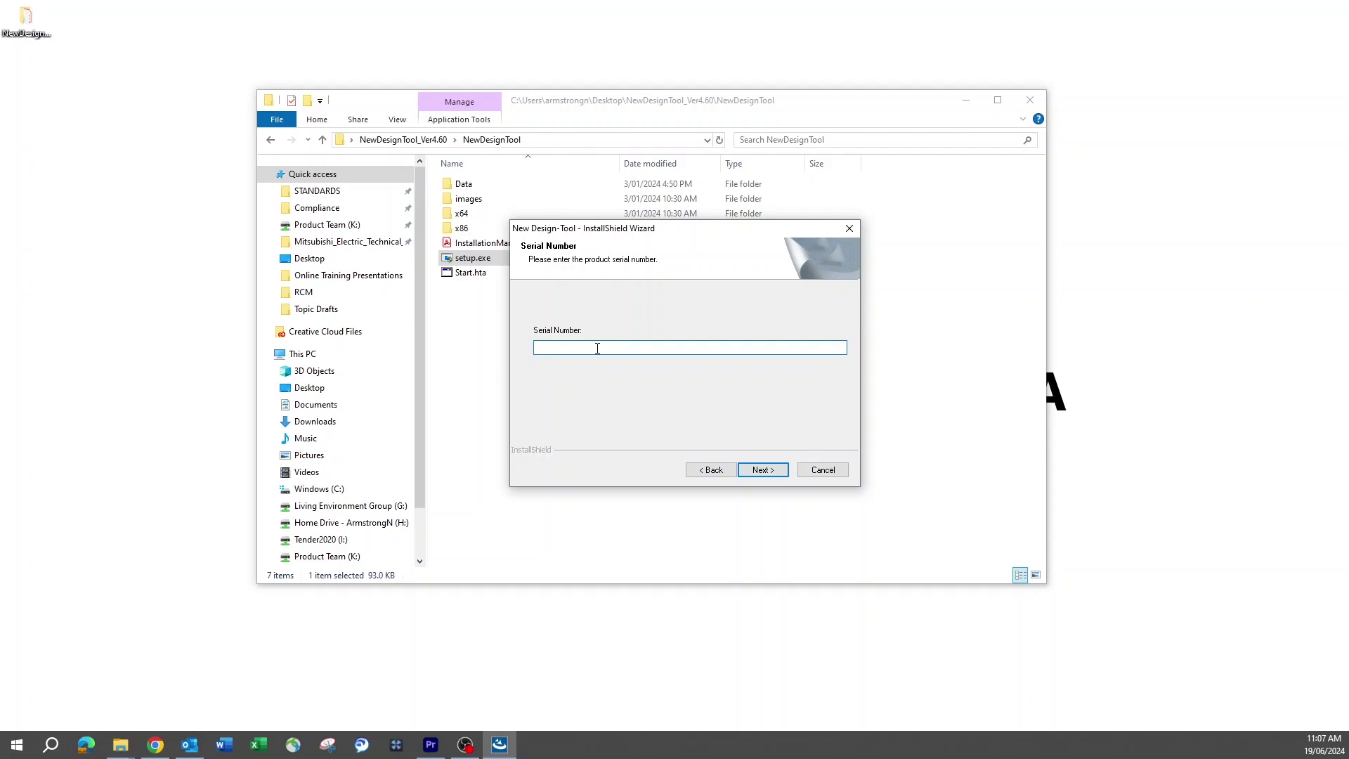
text(p)
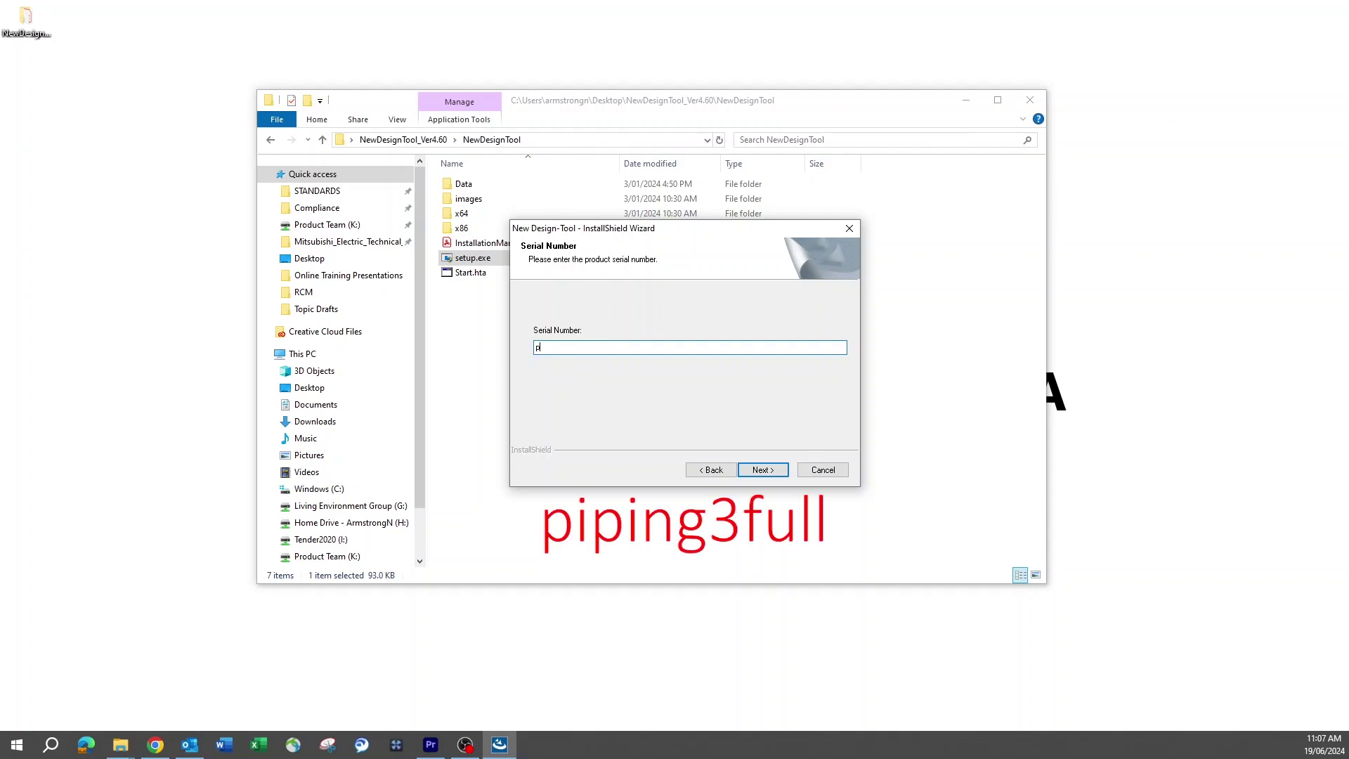
text(iping3full)
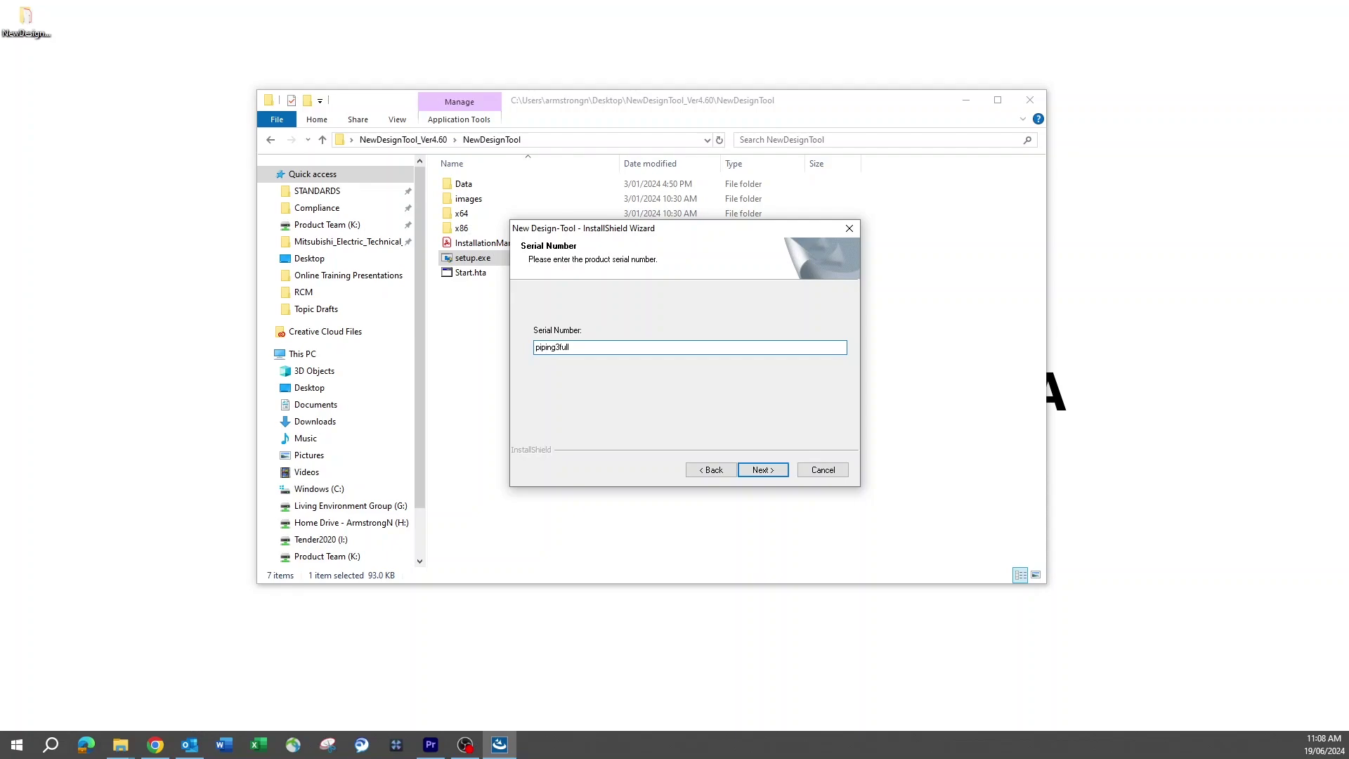
key(Return)
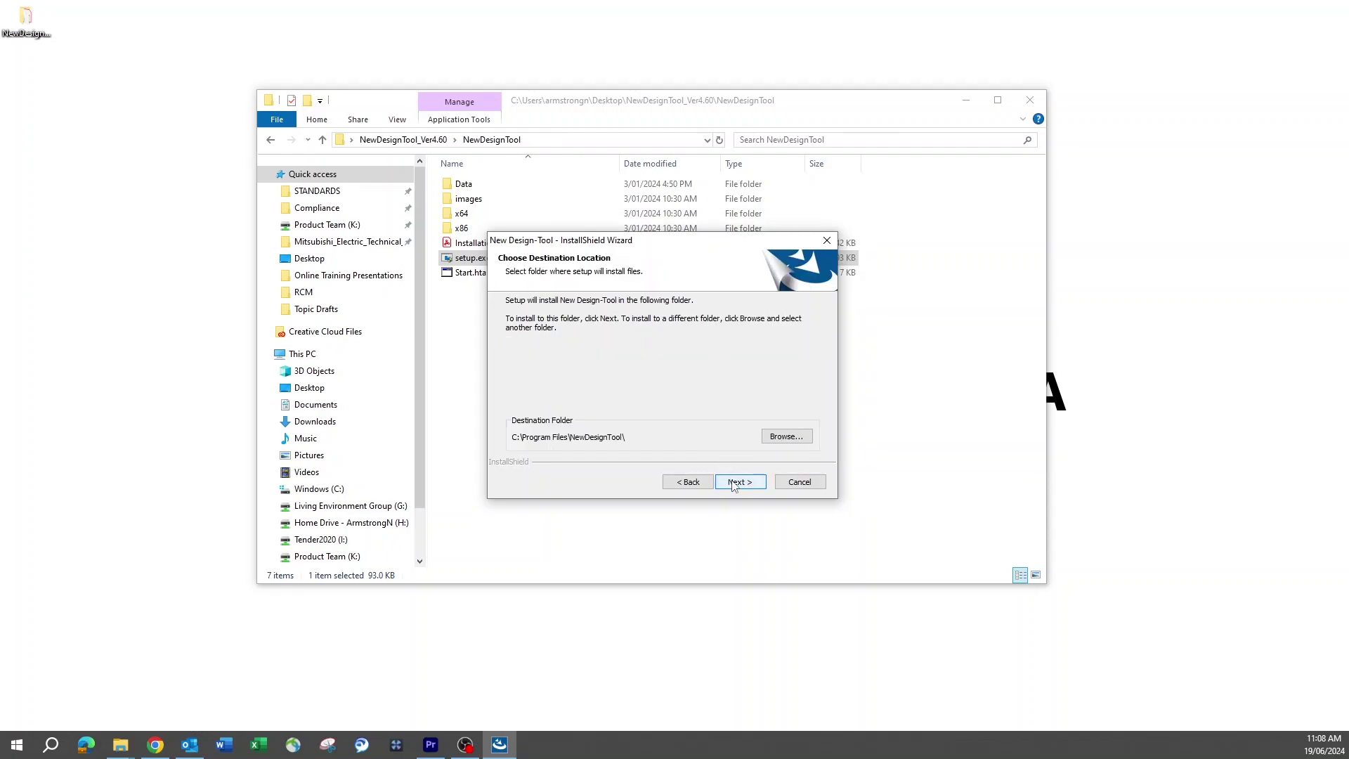
click(734, 484)
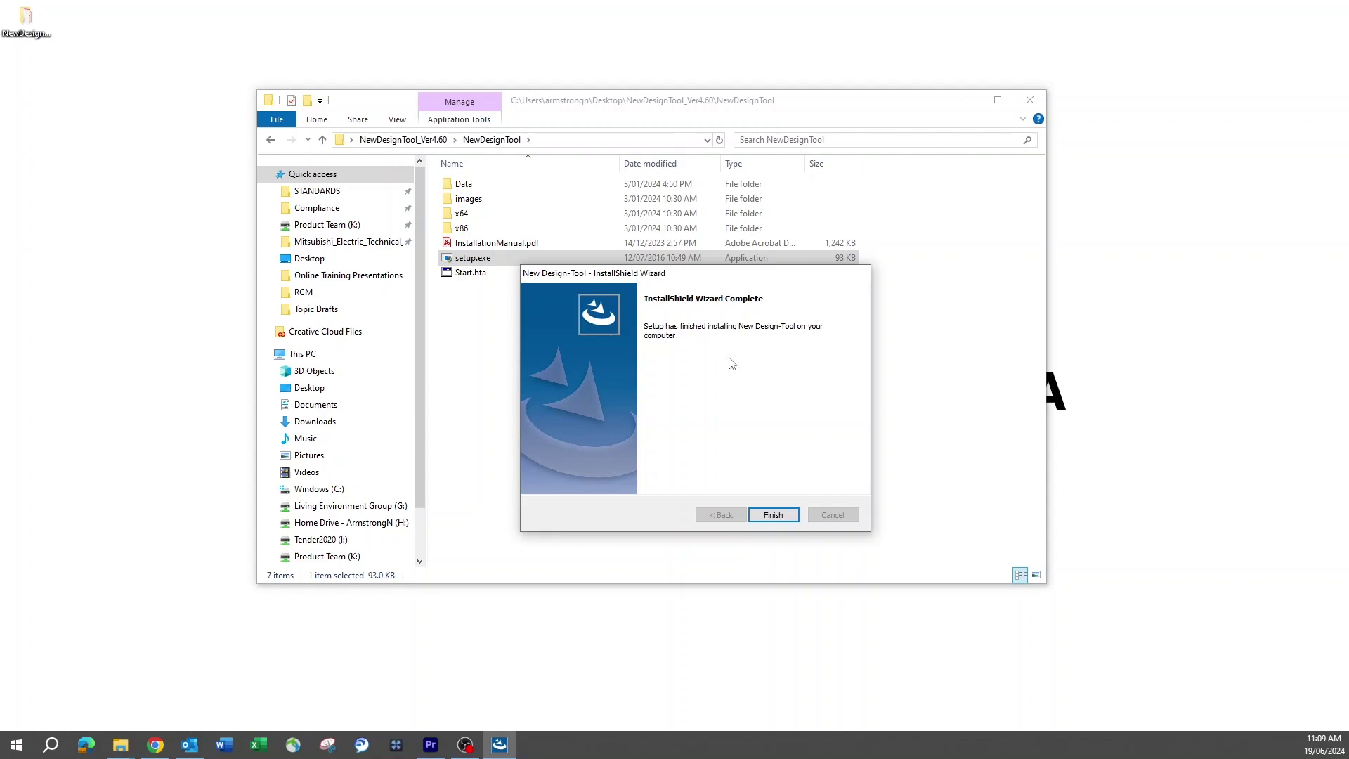
click(771, 515)
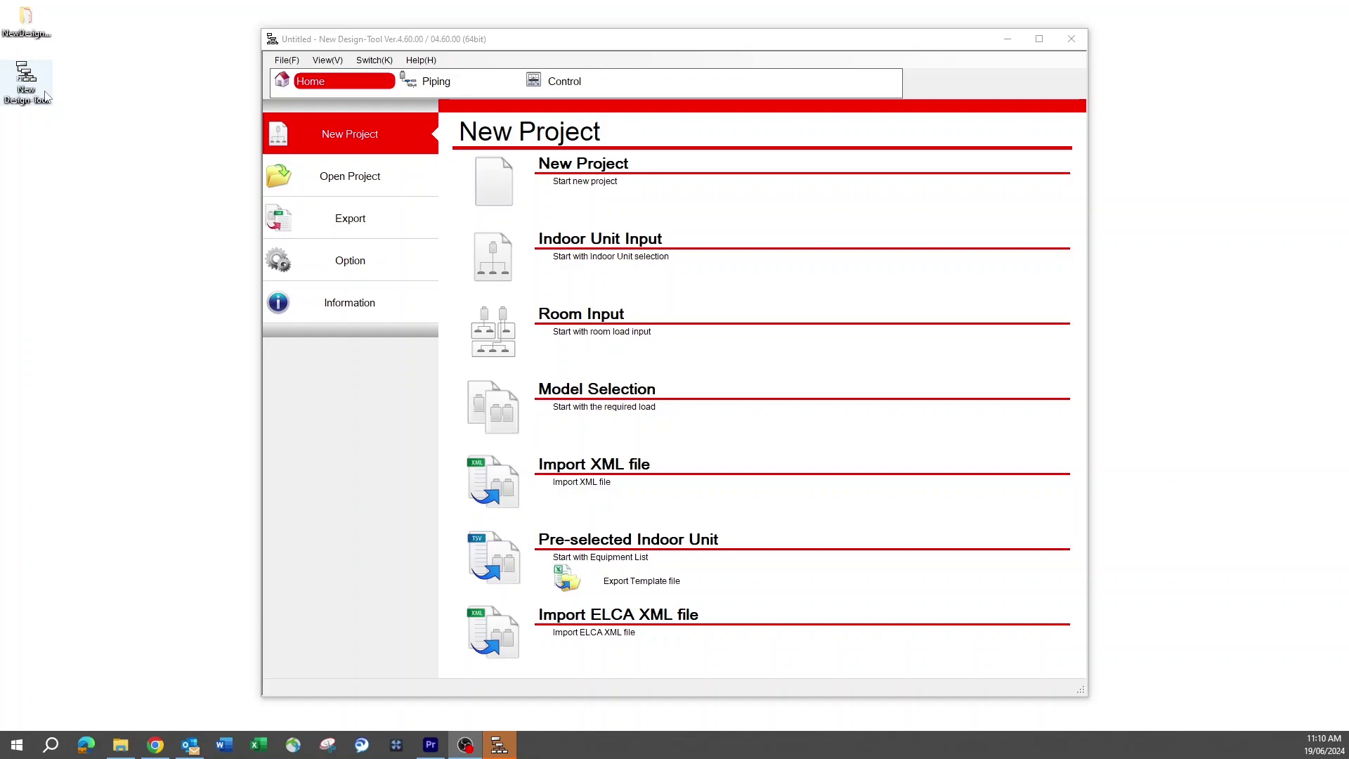
- Open the Option page from the left sidebar
click(341, 265)
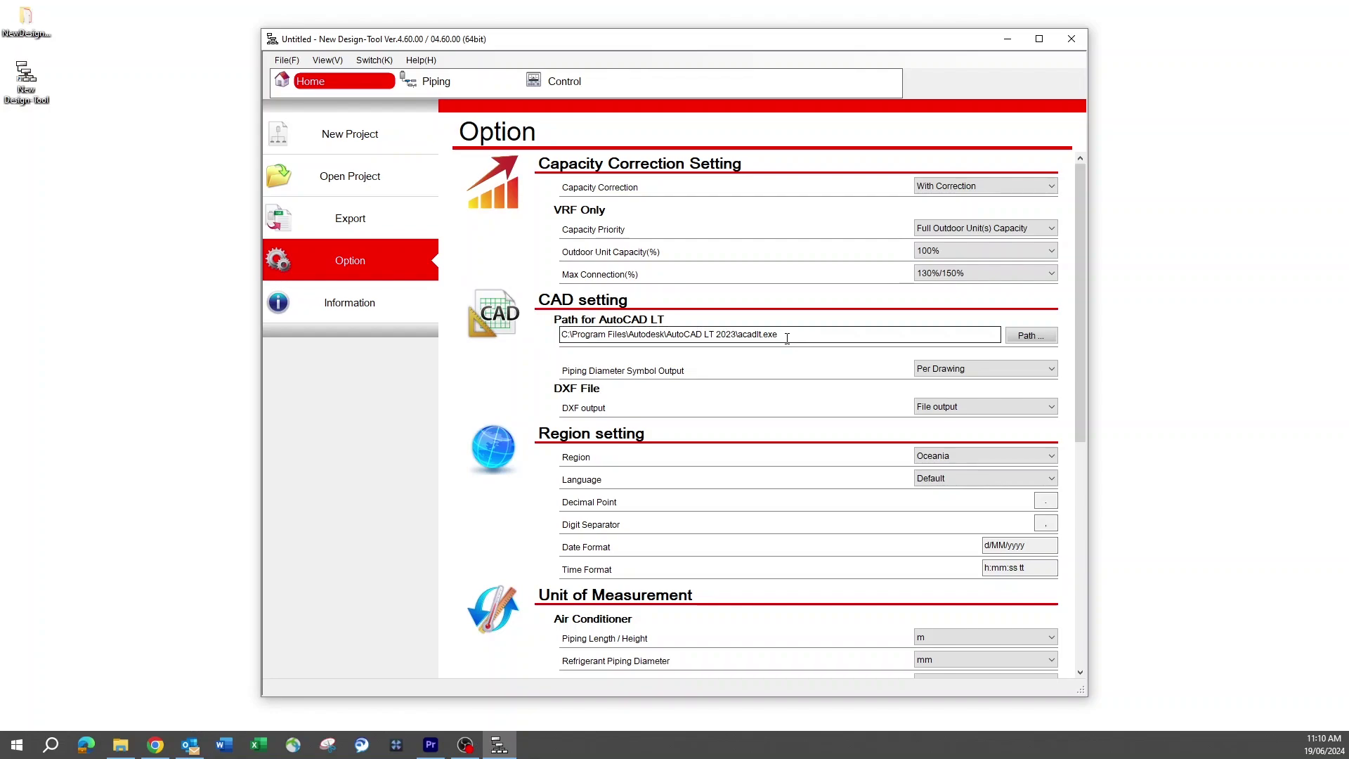
- Point the AutoCAD LT path to C:\Program Files\Autodesk\AutoCAD LT 2023\acadlt.exe
click(1014, 341)
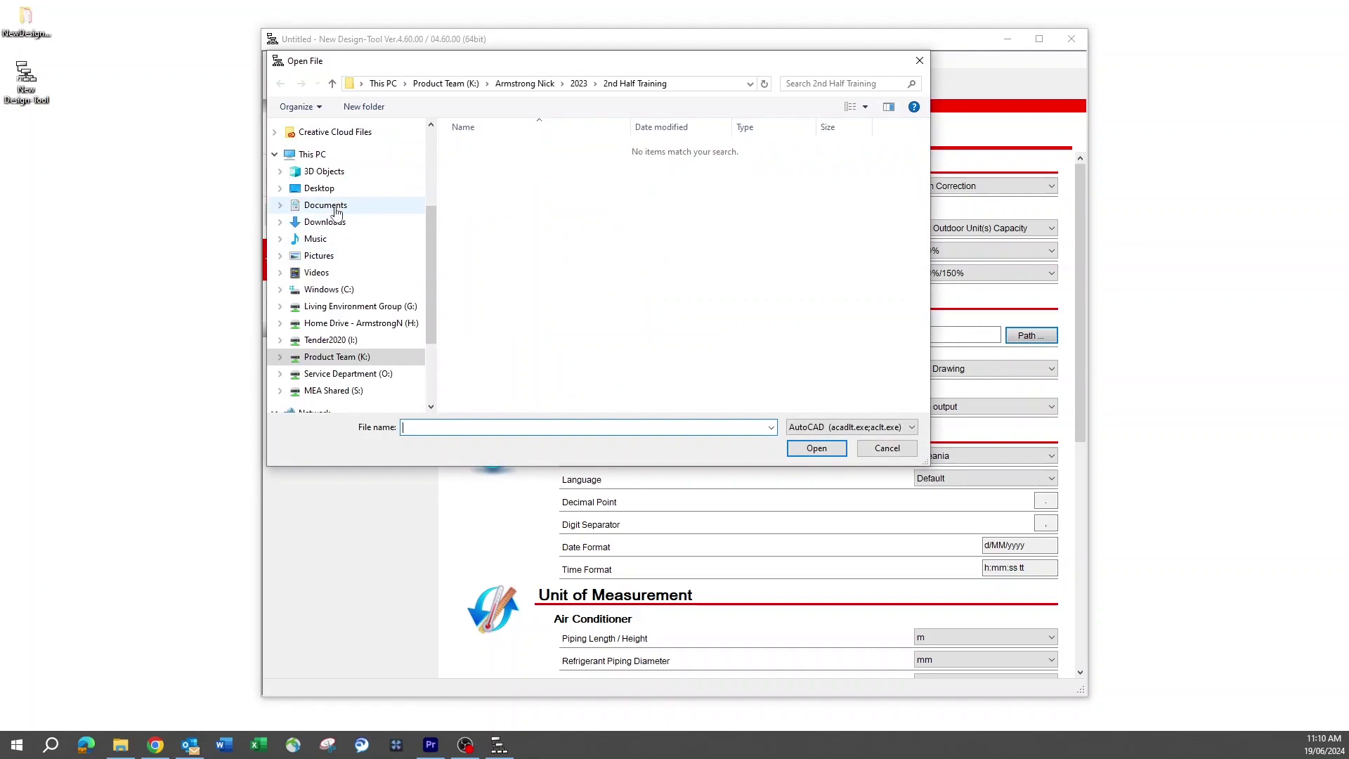
click(314, 156)
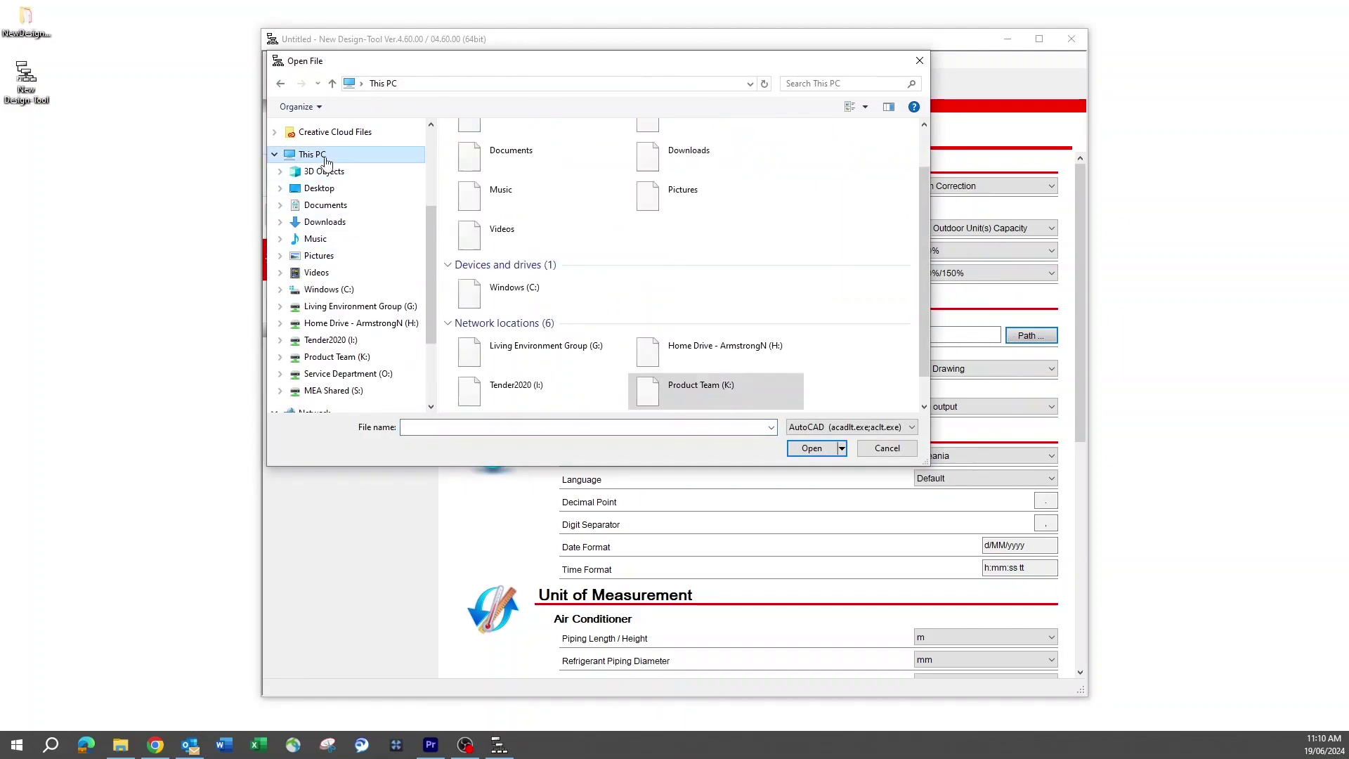
scroll(572, 225, up, 1)
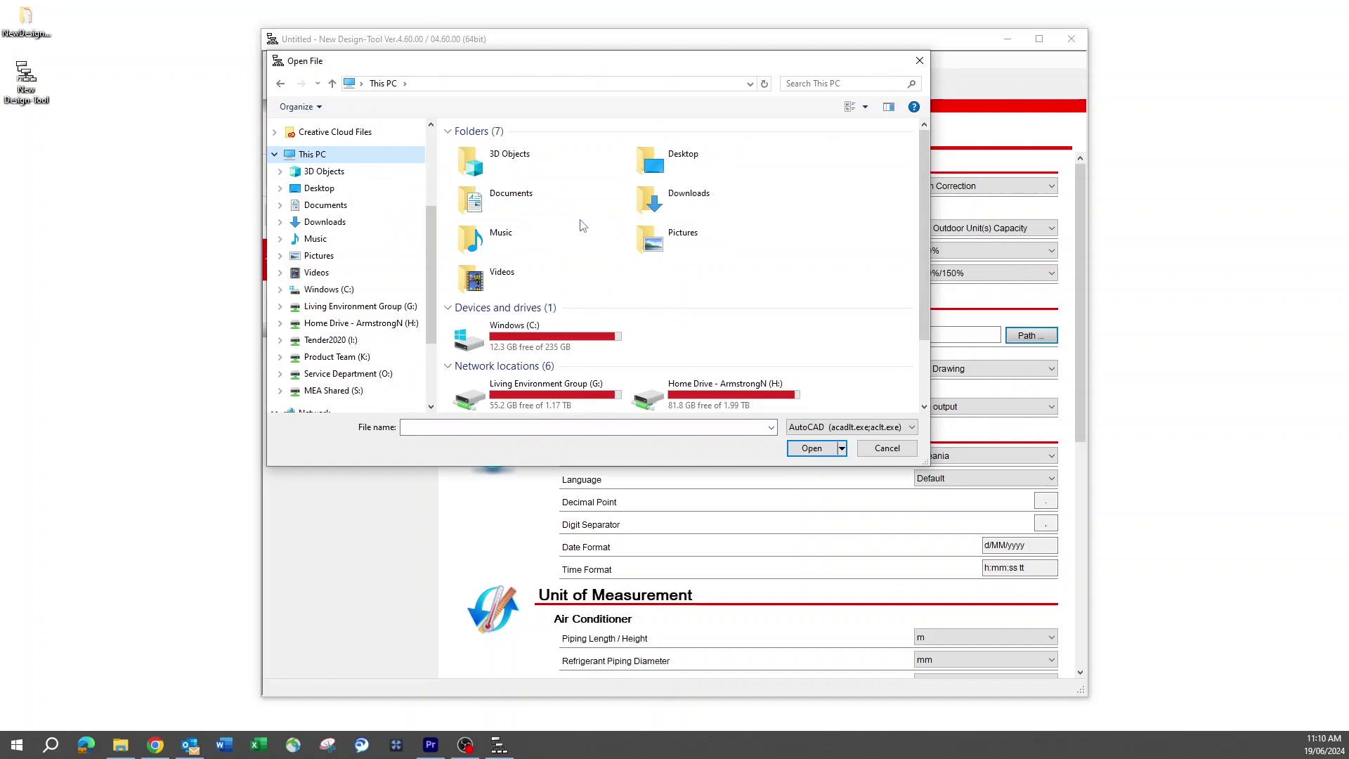
double_click(464, 345)
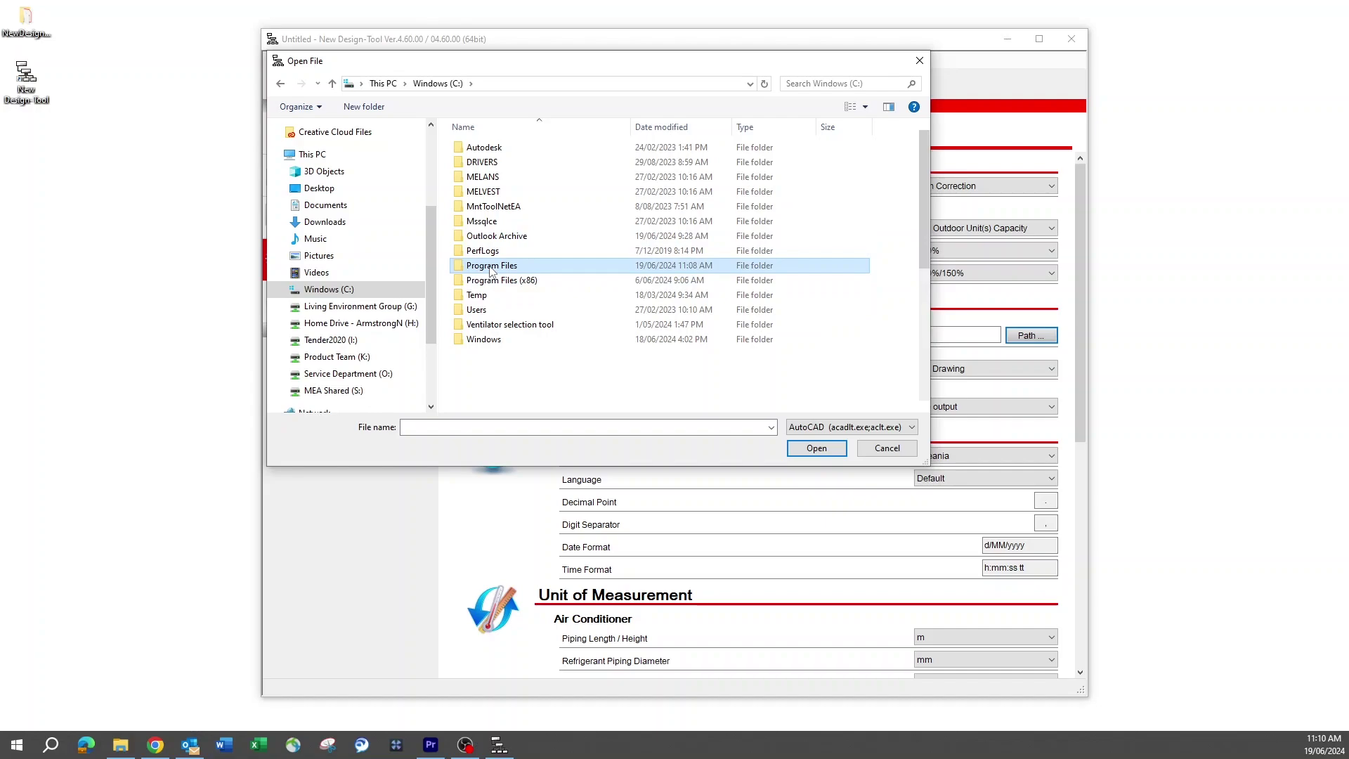
double_click(491, 267)
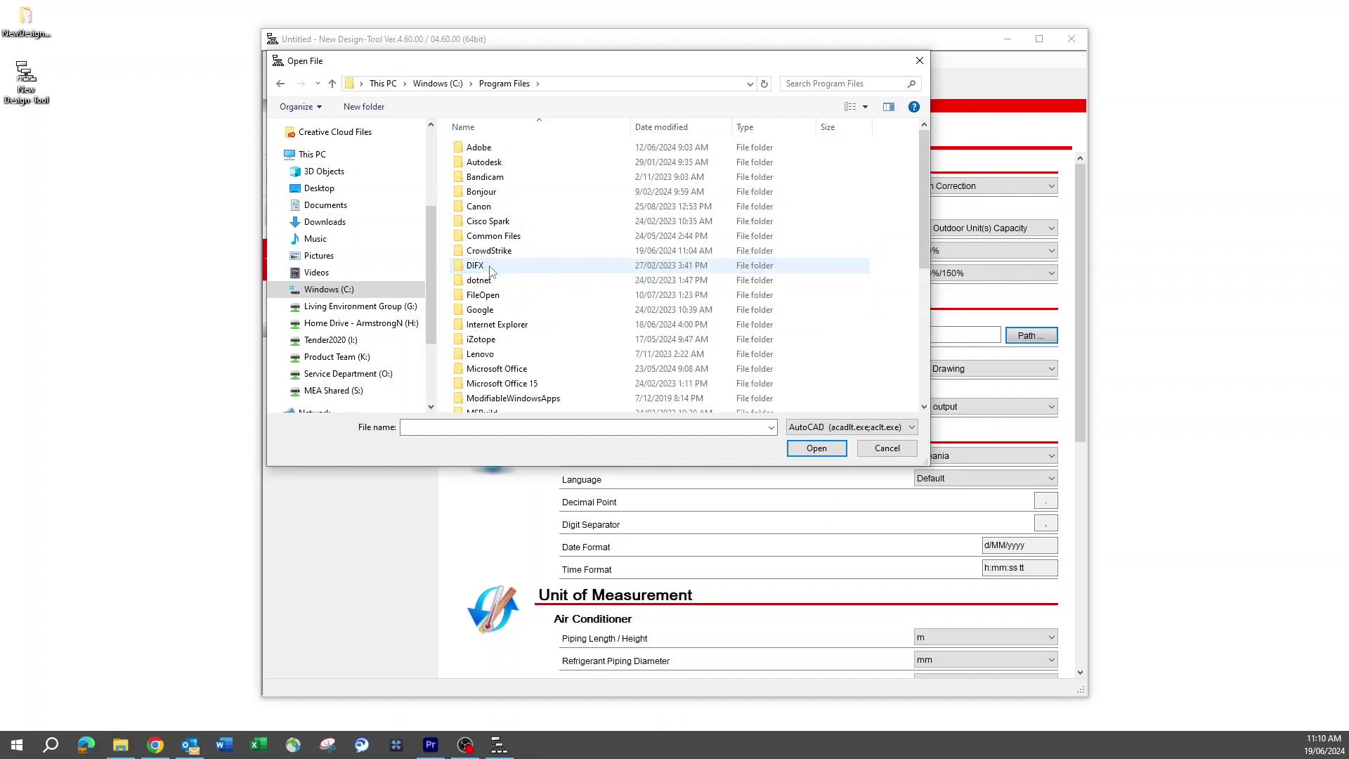
double_click(487, 166)
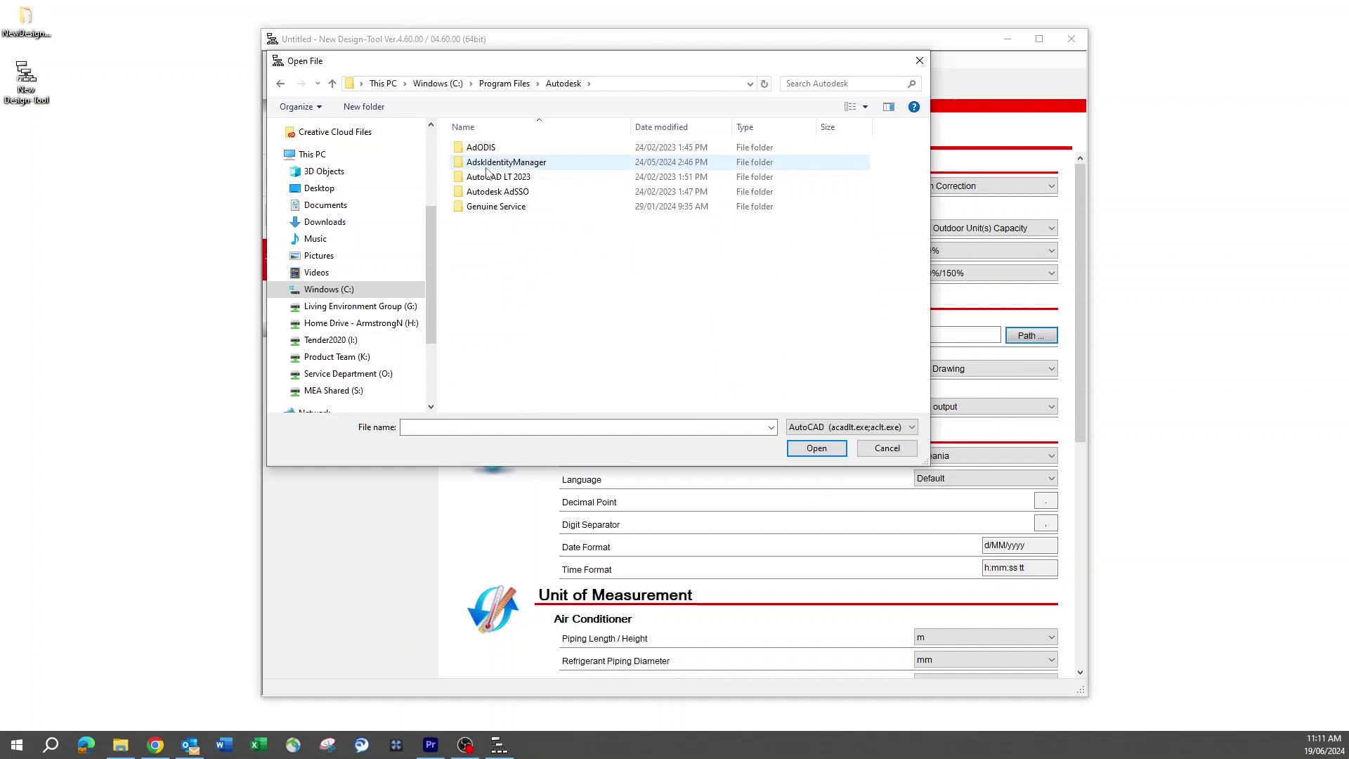
double_click(491, 179)
scroll(494, 189, down, 8)
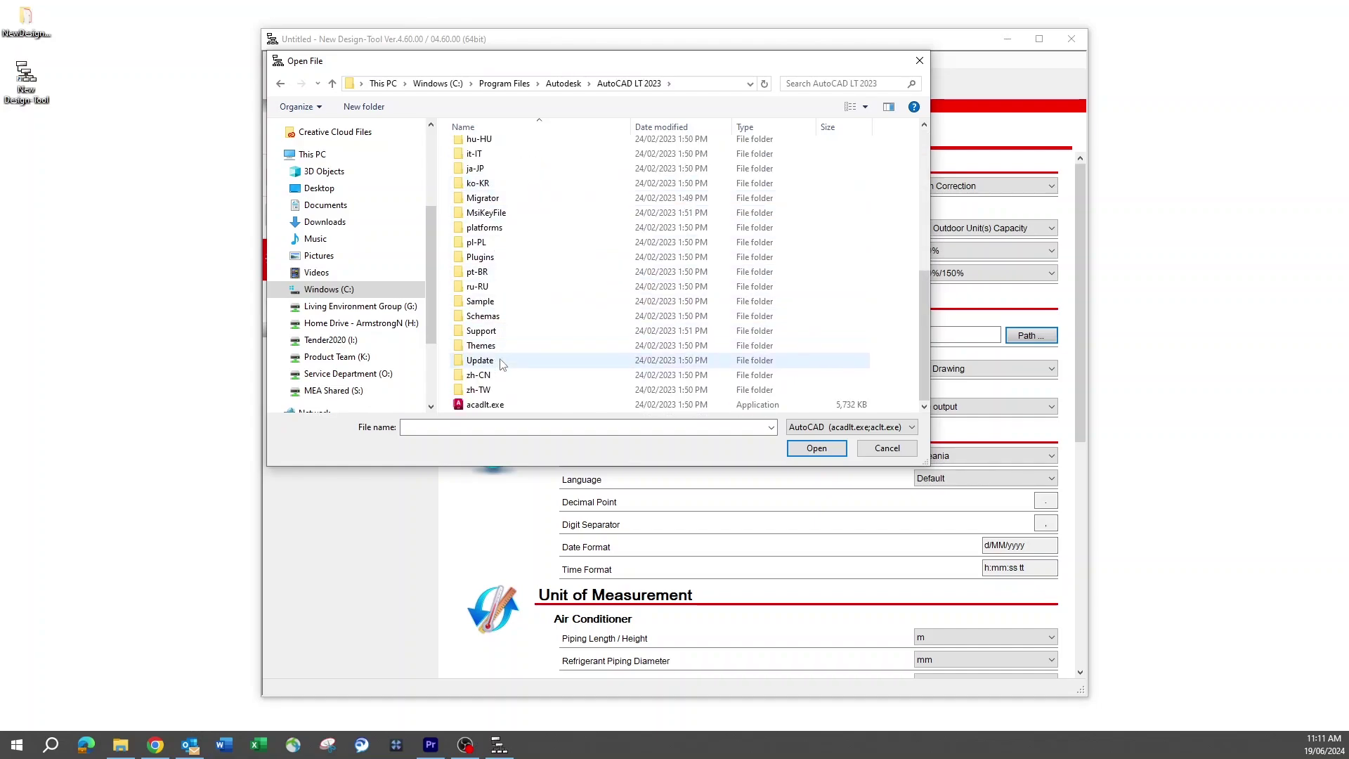
click(497, 409)
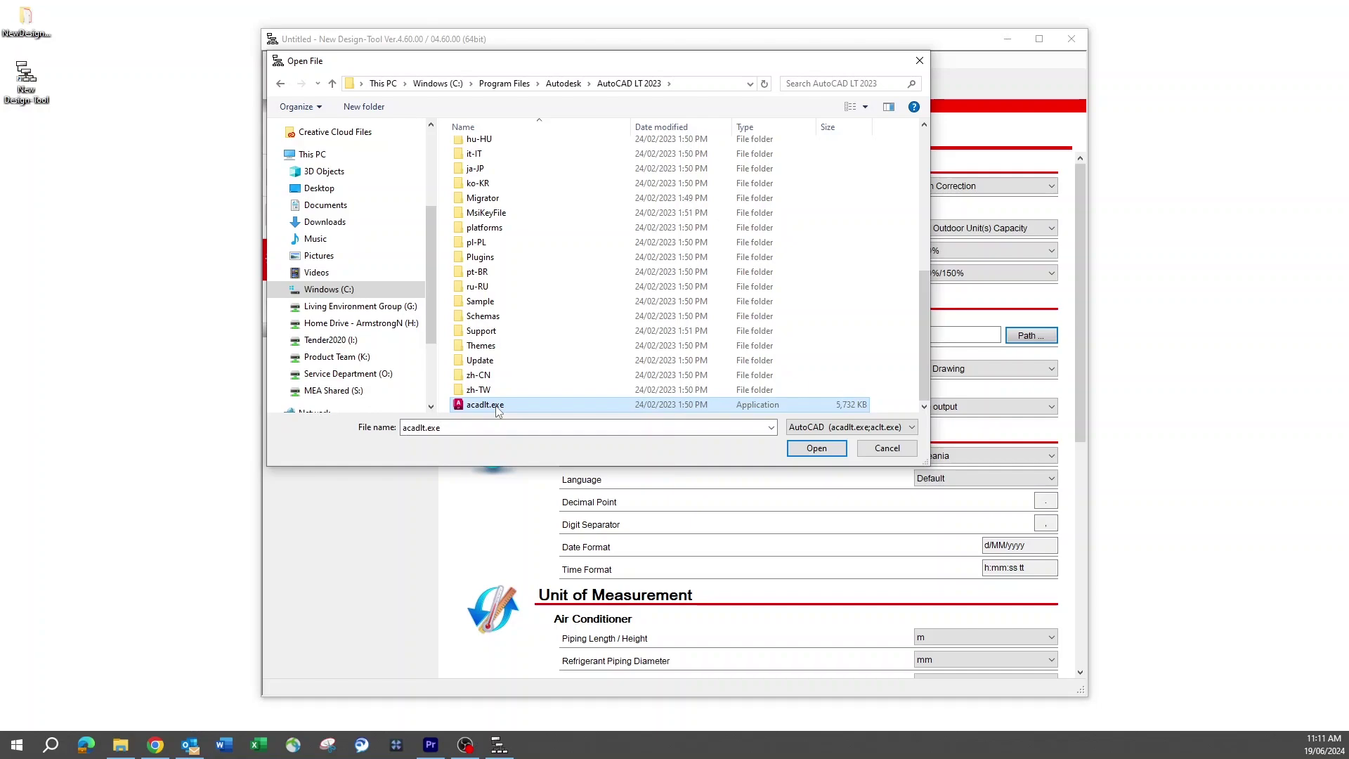
double_click(498, 406)
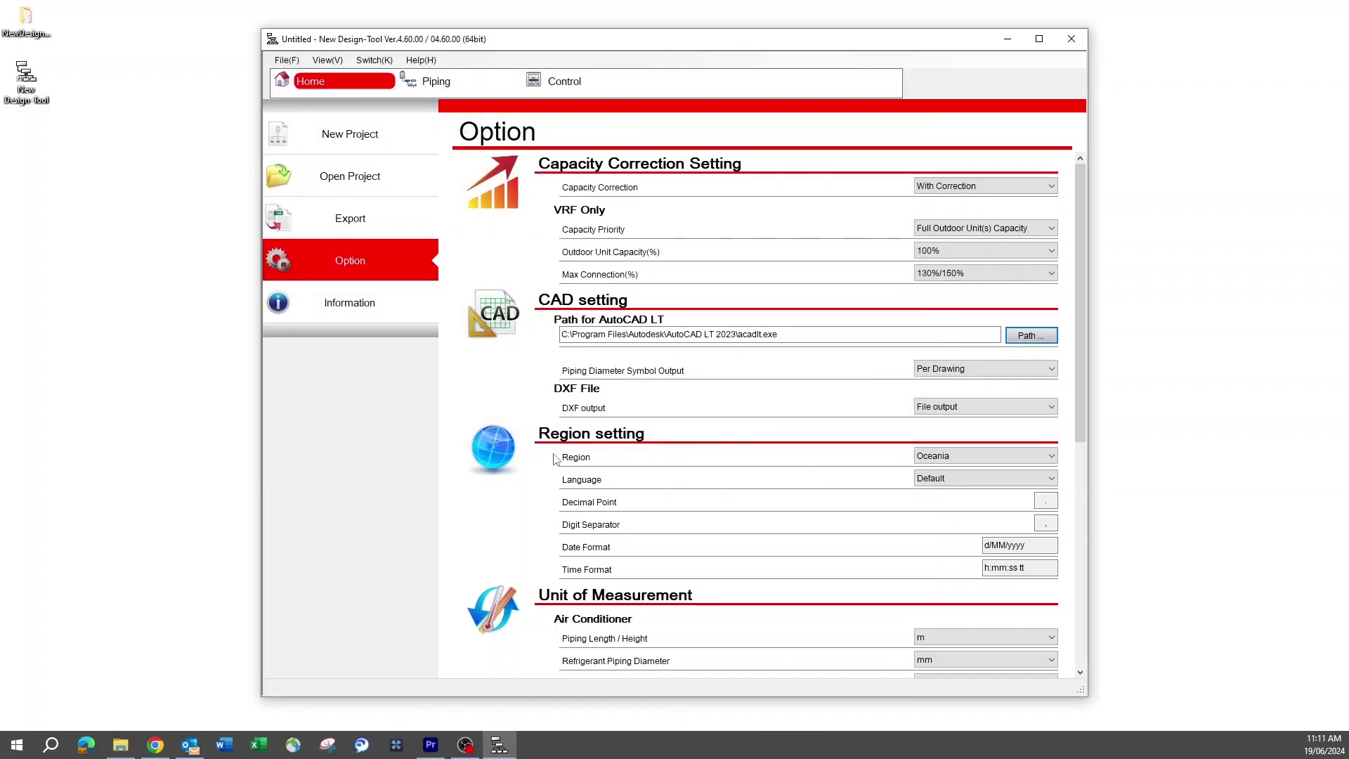
click(990, 464)
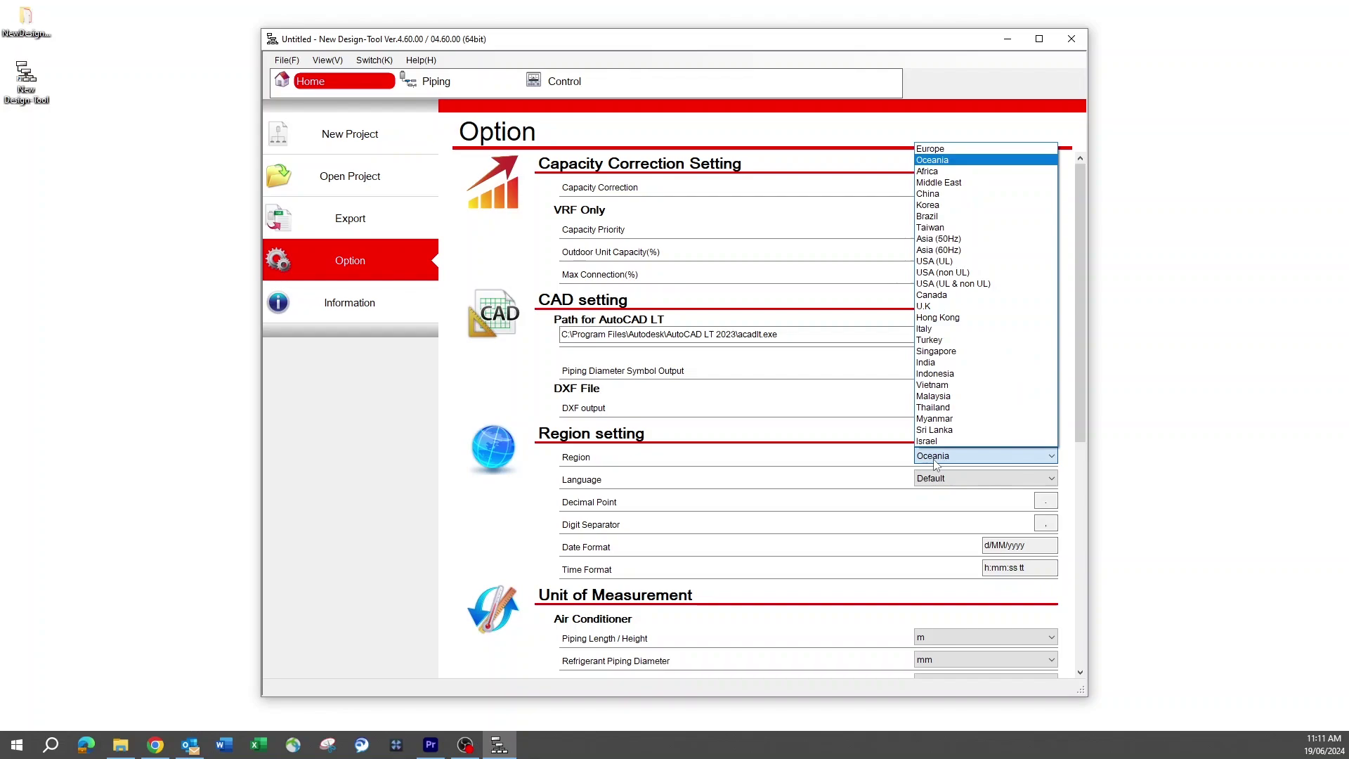
click(955, 162)
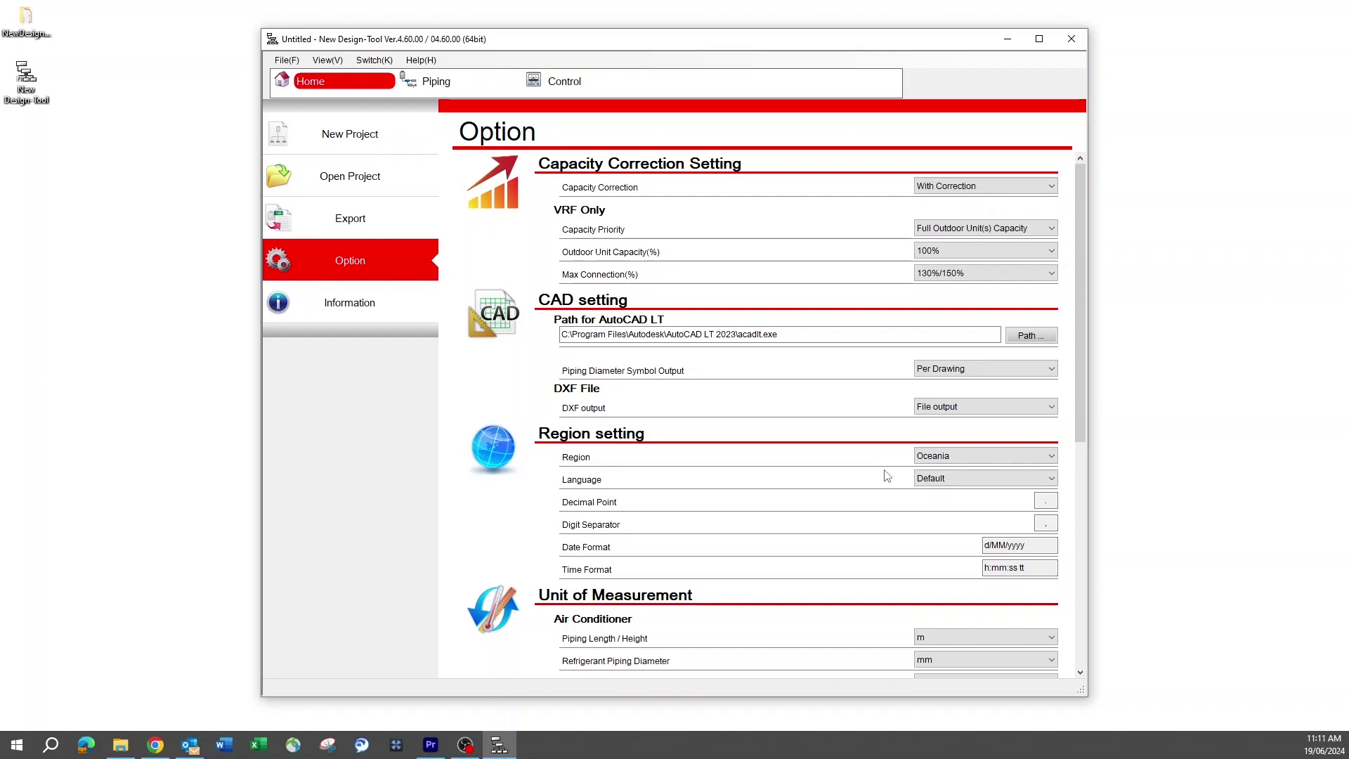
- Check the metric Unit of Measurement settings, then return to the New Project page
drag(1078, 403, 1089, 554)
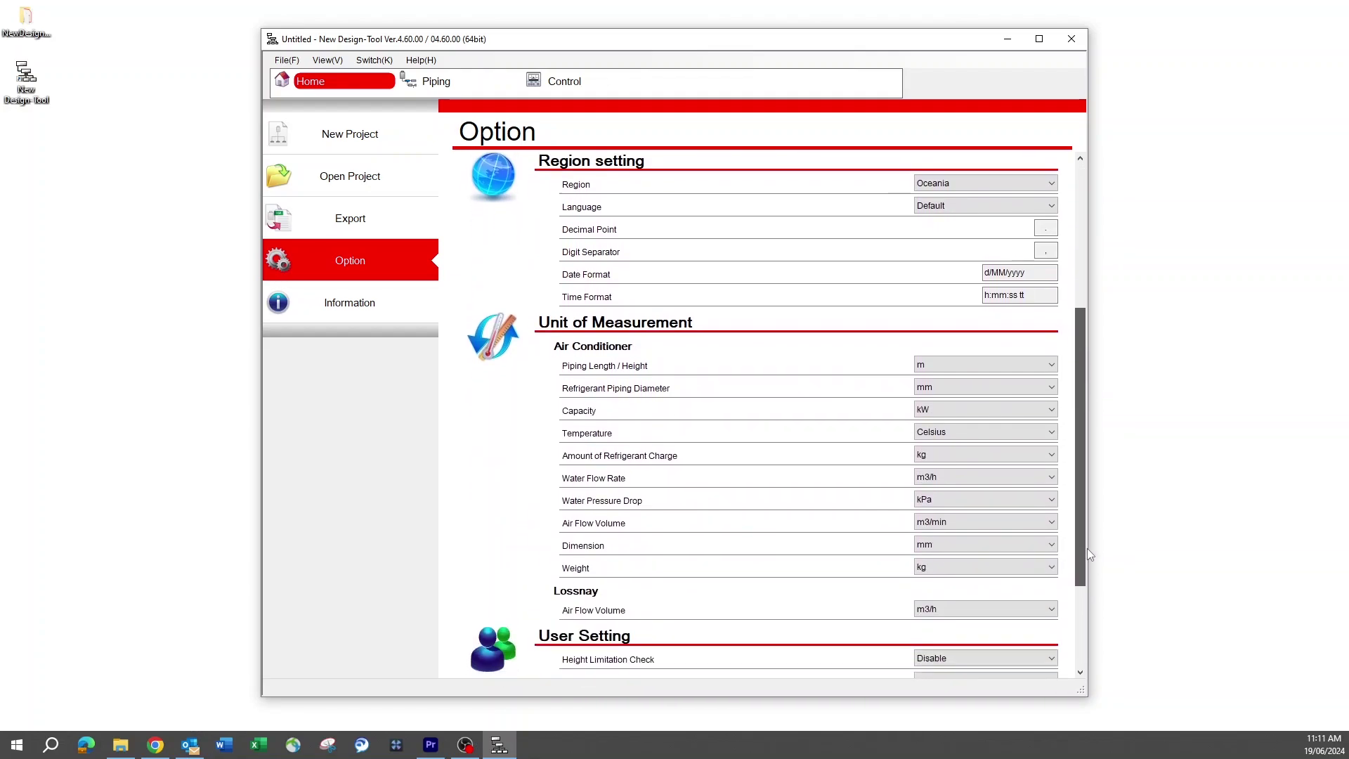
scroll(1086, 548, down, 3)
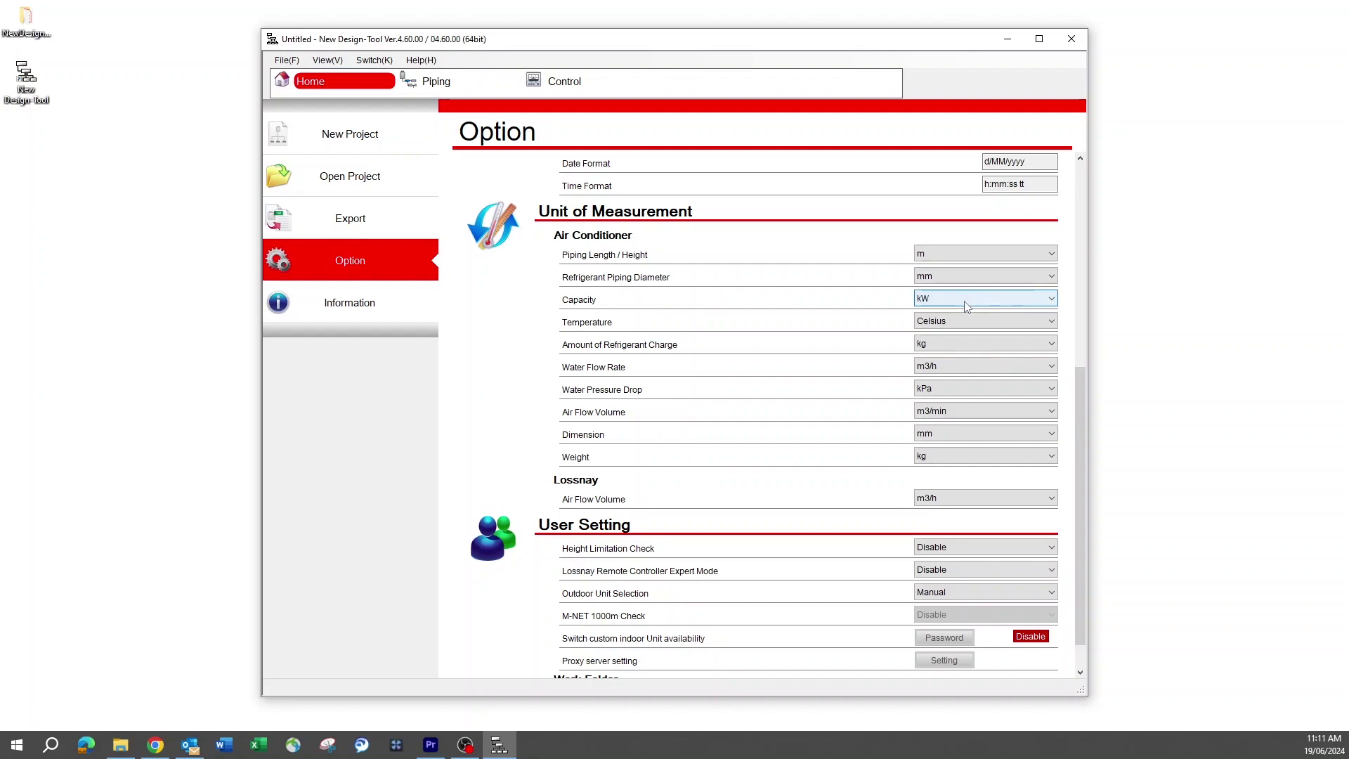
scroll(969, 302, up, 5)
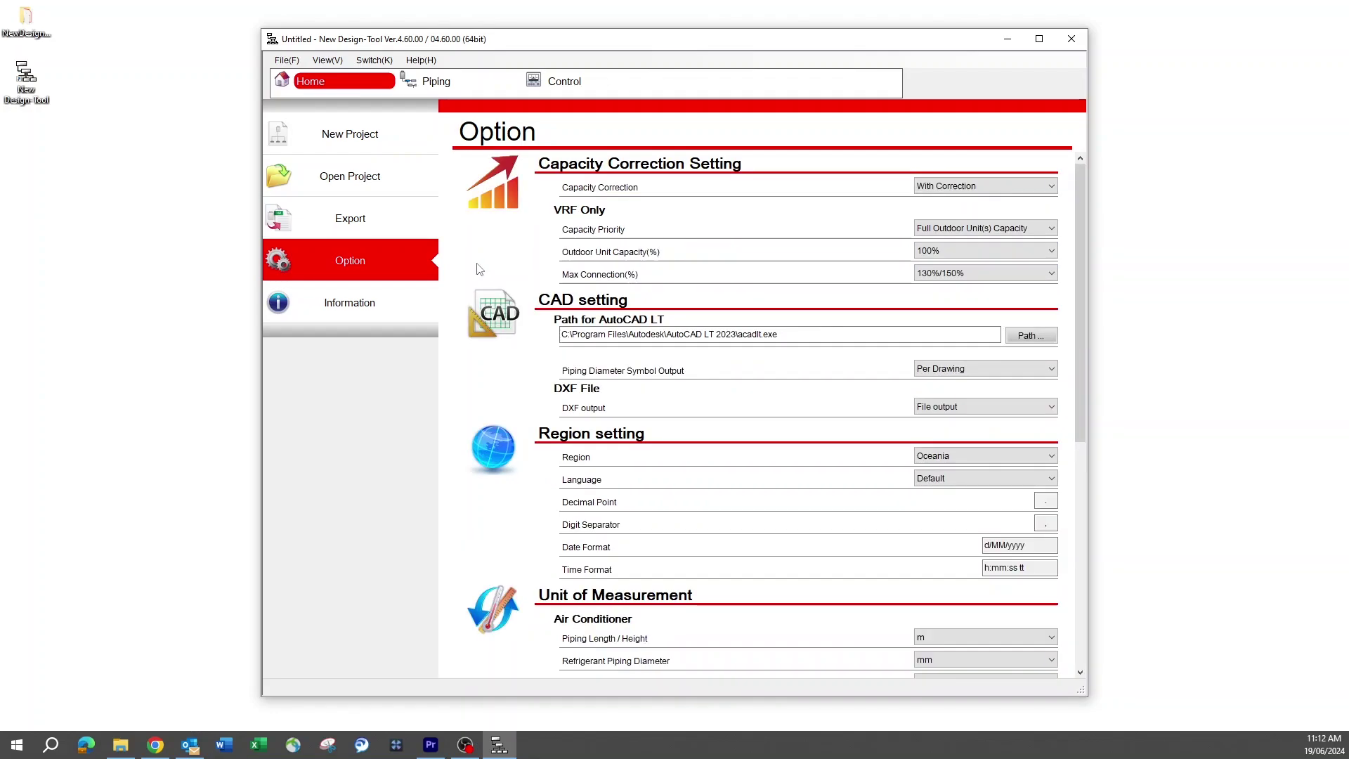
click(354, 145)
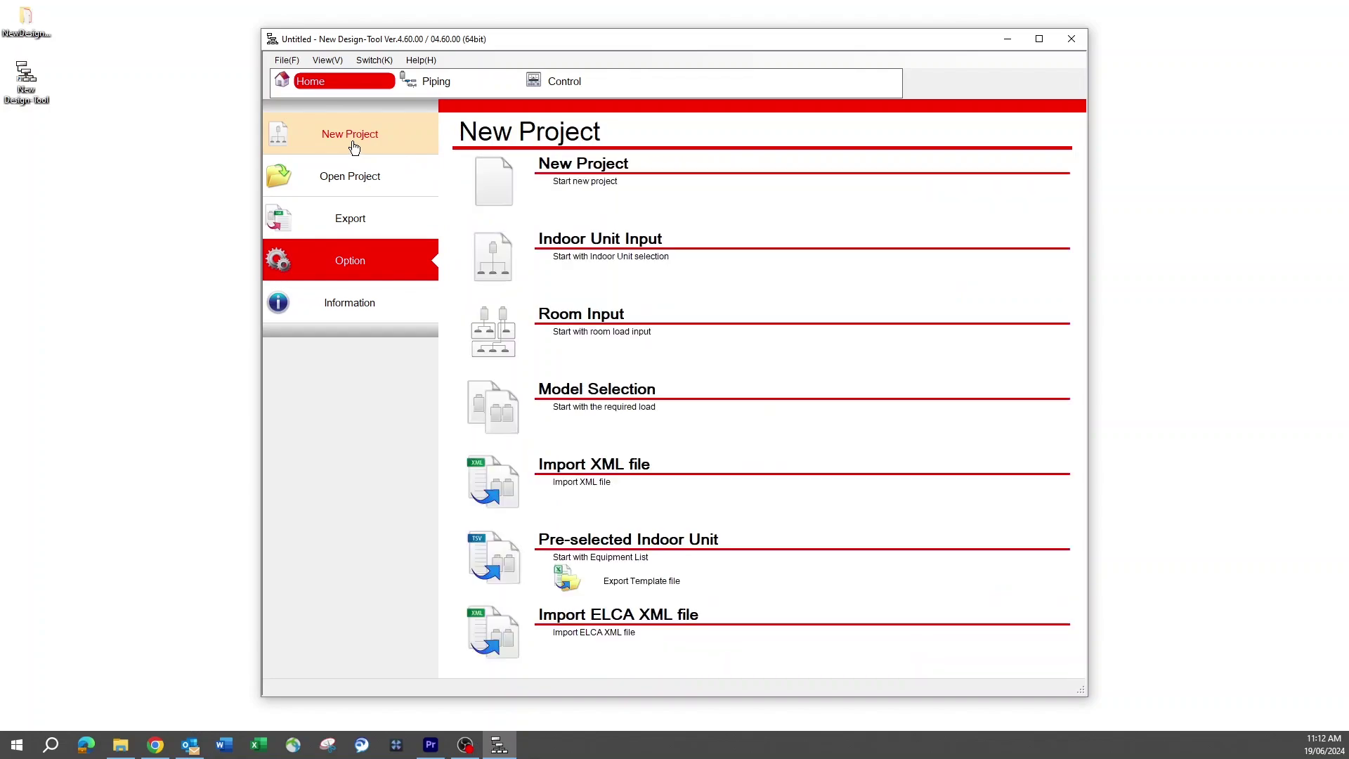